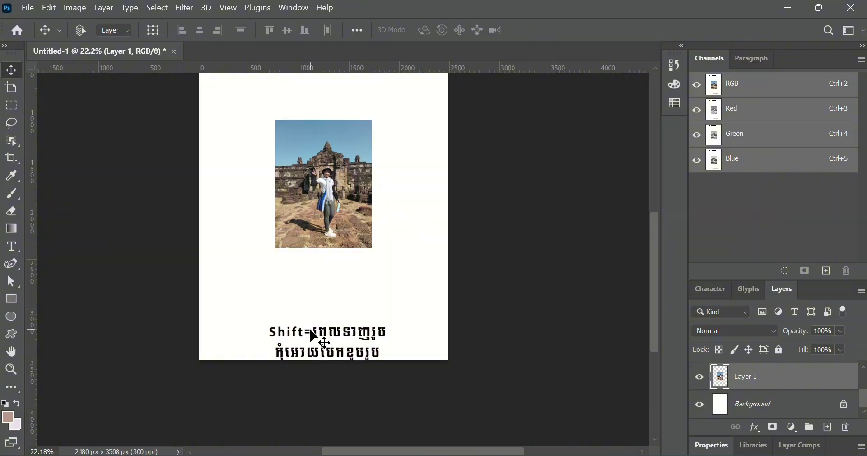
Nudge the photo and the Shift caption near the page's lower edge slightly upward.
mouse_move(315, 337)
left_mouse_down()
mouse_move(316, 347)
mouse_move(314, 334)
left_mouse_up()
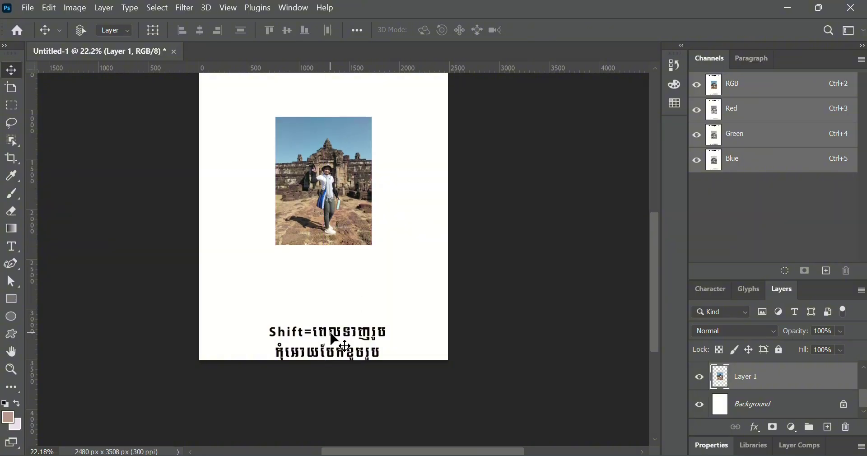
double_click(334, 339)
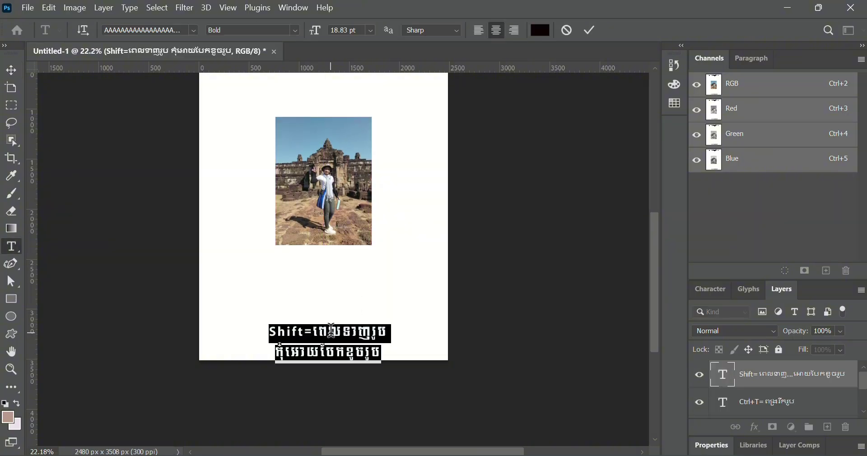
left_click(594, 38)
key("v")
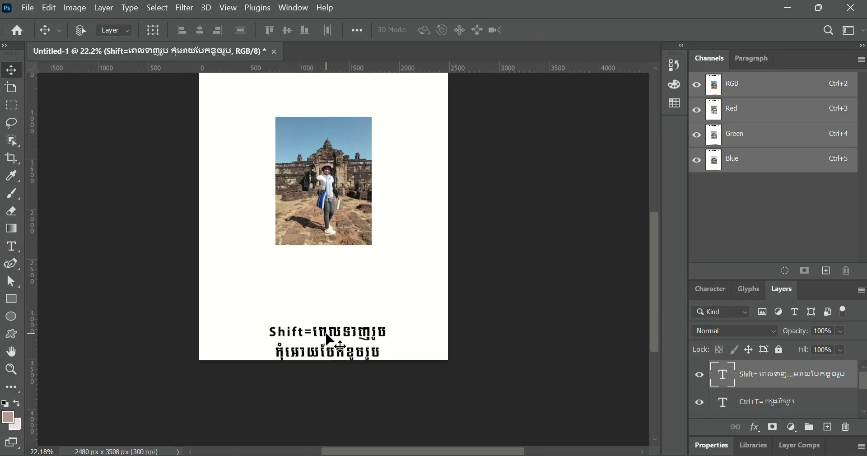
left_click_drag(326, 334, 325, 328)
scroll(329, 334, "up", 4)
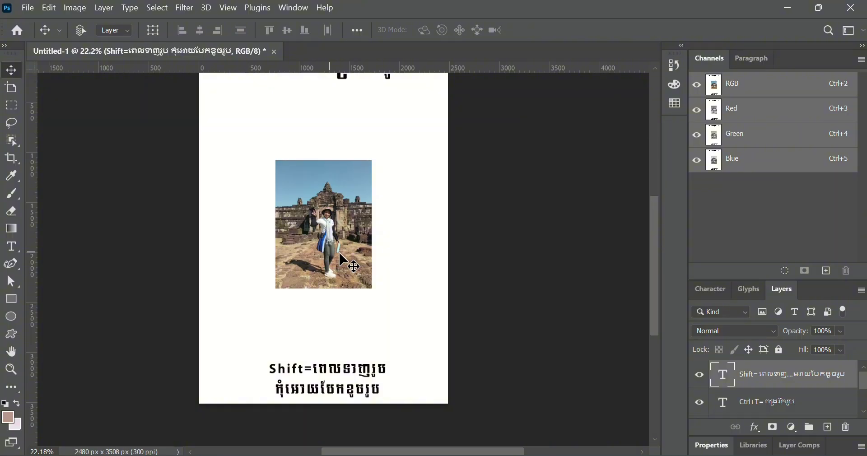
Select Layer 1 with the temple photo and start a free transform on it.
scroll(792, 401, "down", 2)
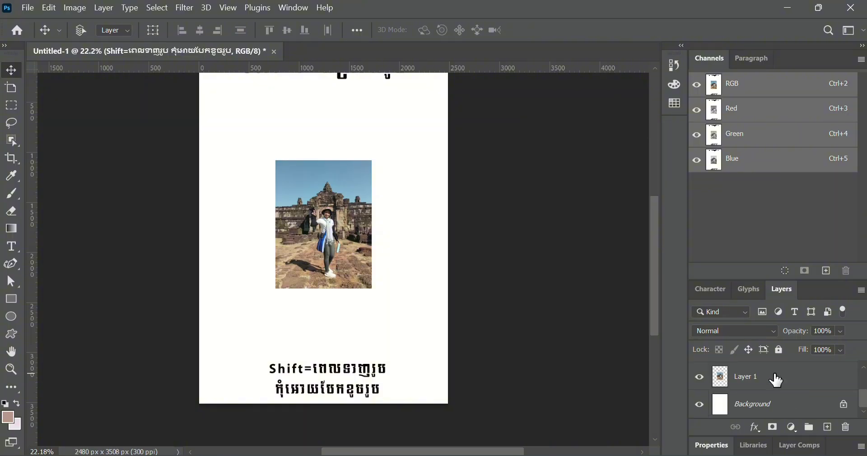
left_click(777, 381)
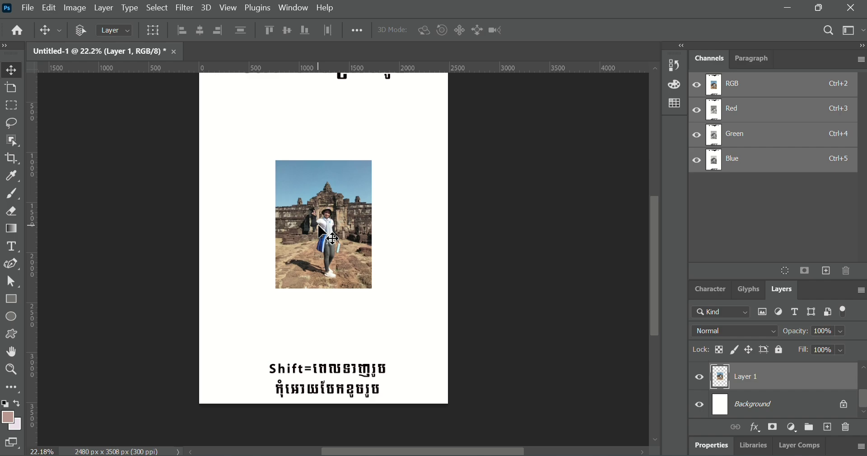
key("ctrl+t")
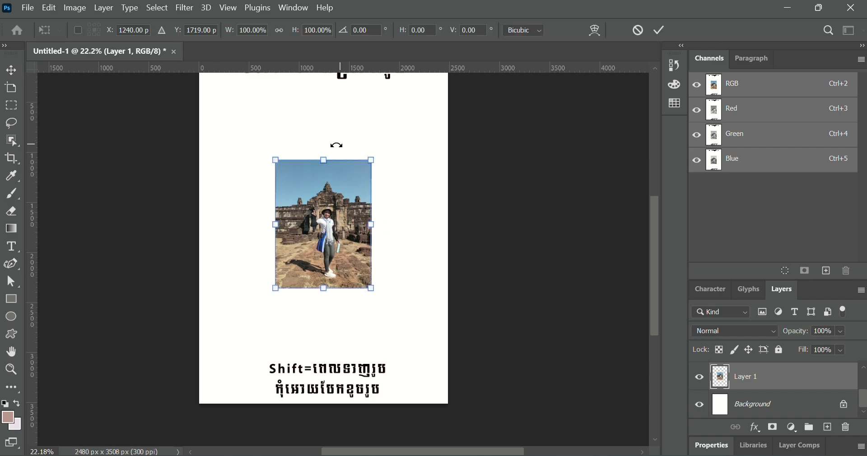
Examine the photo inside its transform box up close, along with the captions above and below it.
scroll(361, 230, "up", 2)
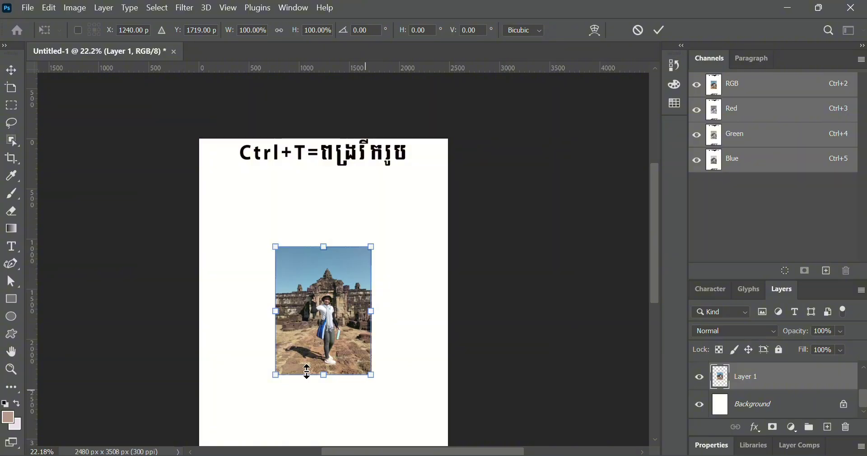
scroll(359, 256, "down", 1)
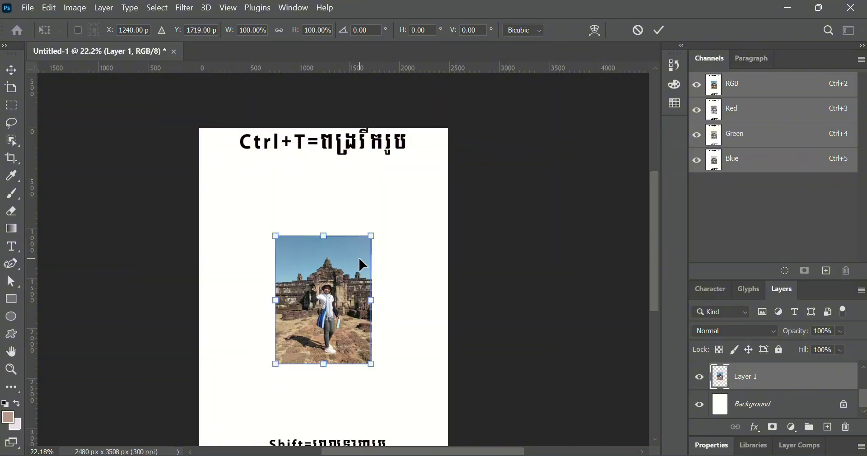
scroll(359, 257, "down", 7)
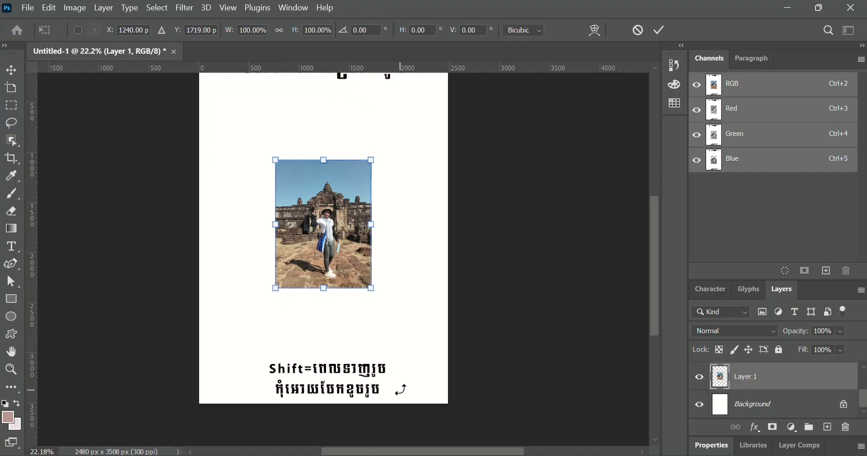
scroll(331, 240, "up", 1)
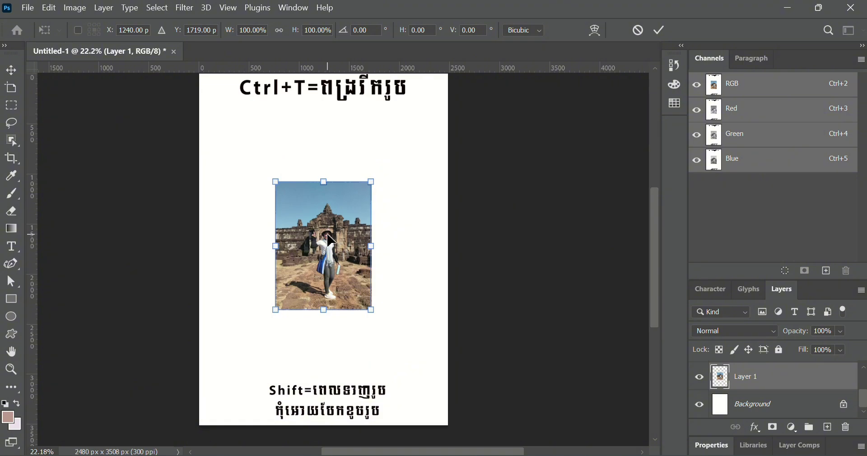
scroll(327, 241, "left", 1)
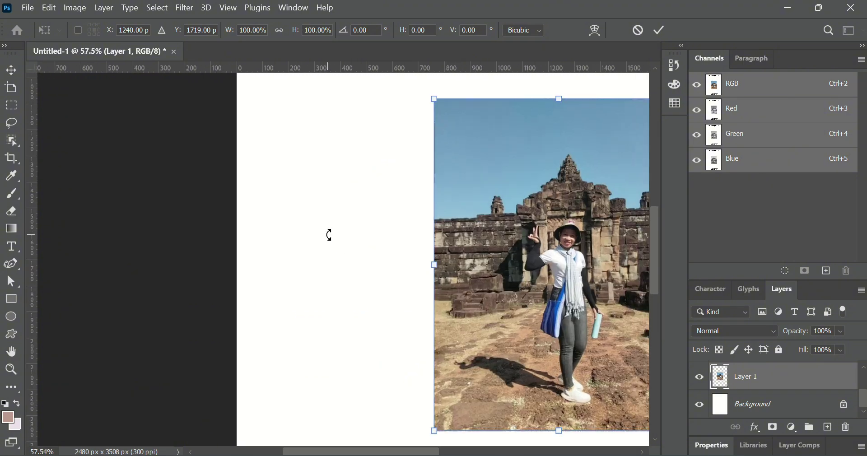
scroll(326, 241, "up", 3)
scroll(329, 234, "right", 3)
scroll(327, 235, "up", 3)
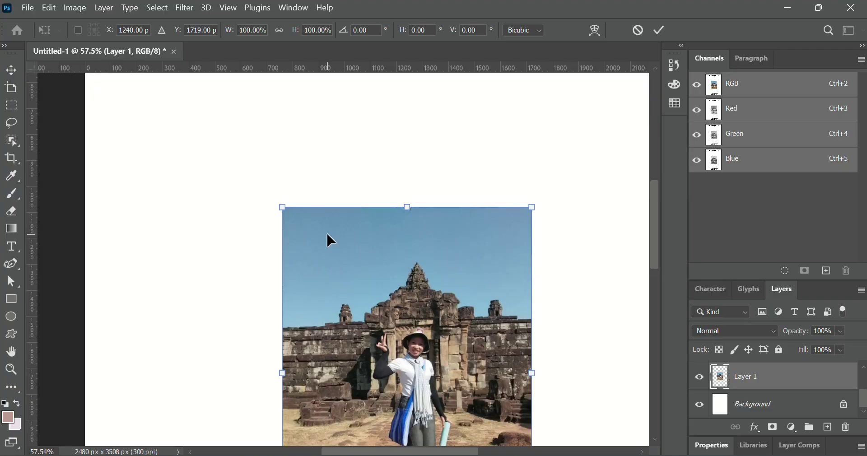
scroll(327, 234, "right", 3)
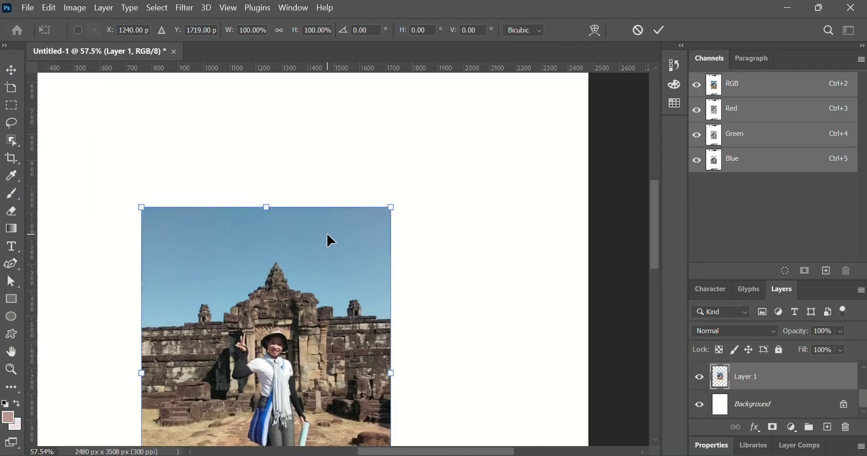
scroll(326, 234, "up", 2)
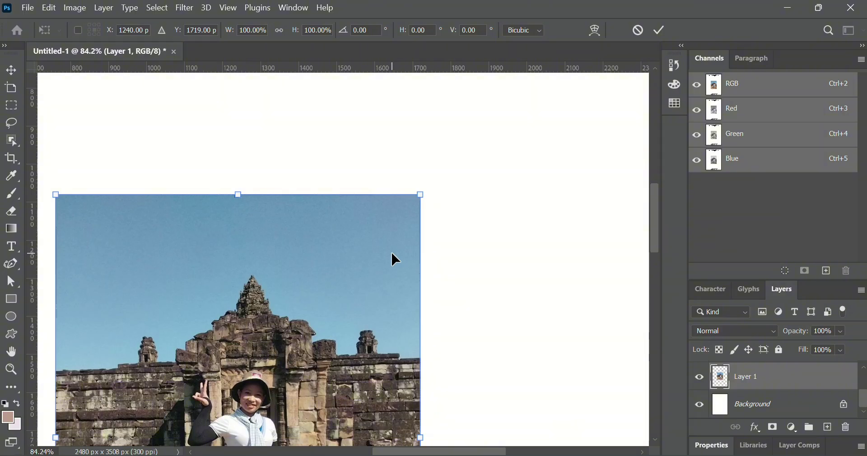
scroll(391, 256, "down", 10)
scroll(395, 259, "up", 3)
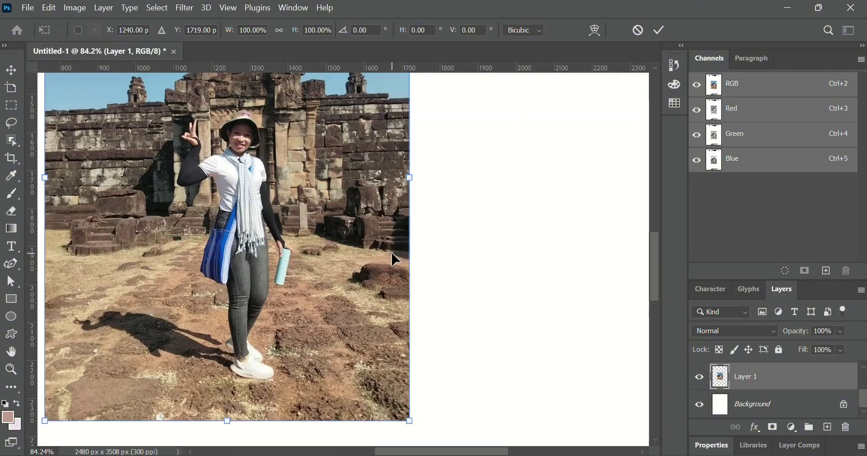
scroll(395, 259, "left", 6)
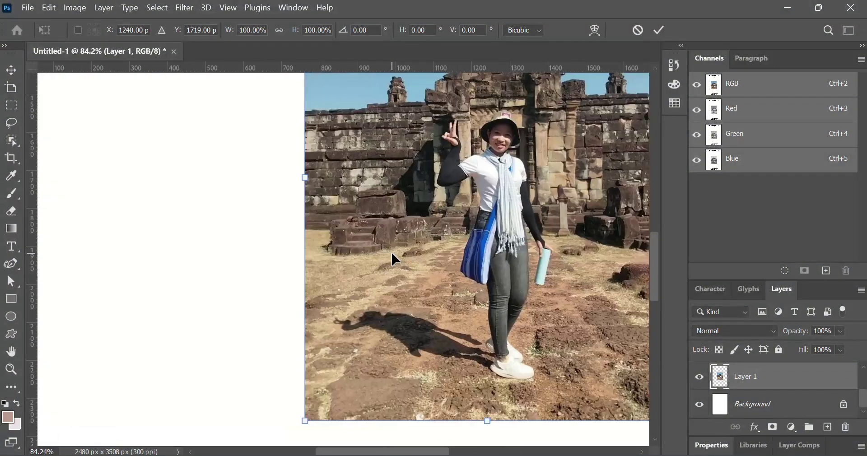
scroll(393, 259, "down", 1)
scroll(395, 259, "down", 3)
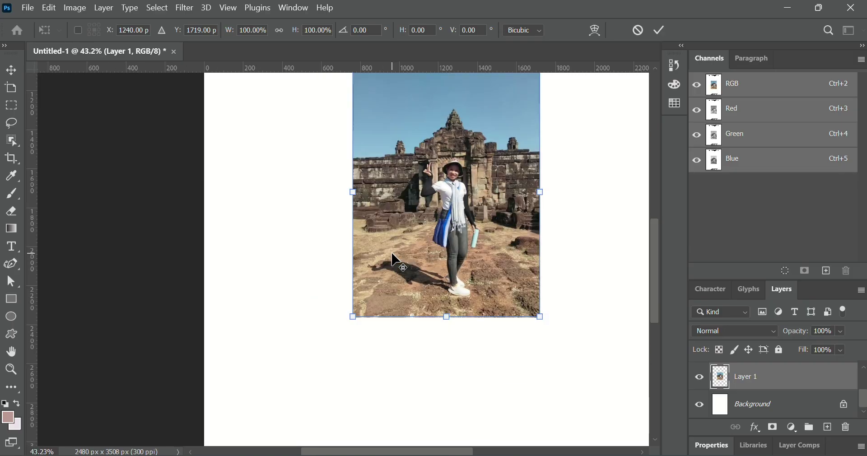
scroll(395, 260, "right", 4)
scroll(395, 260, "left", 4)
scroll(395, 260, "up", 2)
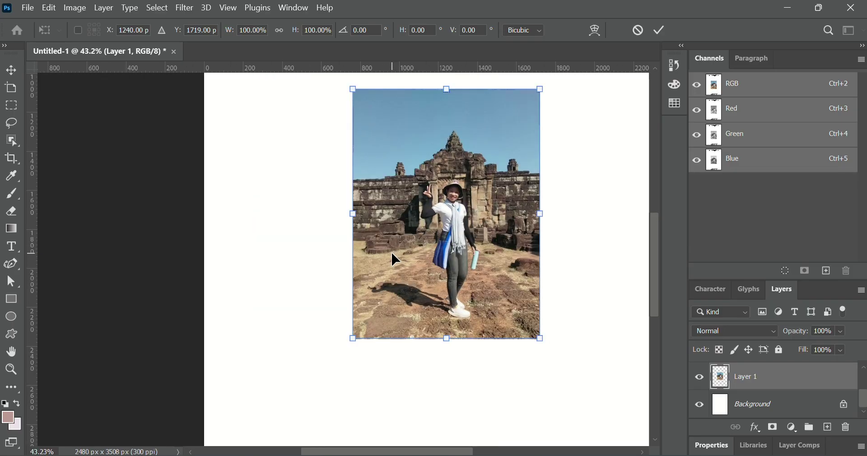
scroll(395, 259, "right", 1)
scroll(395, 260, "down", 2)
scroll(392, 253, "right", 2)
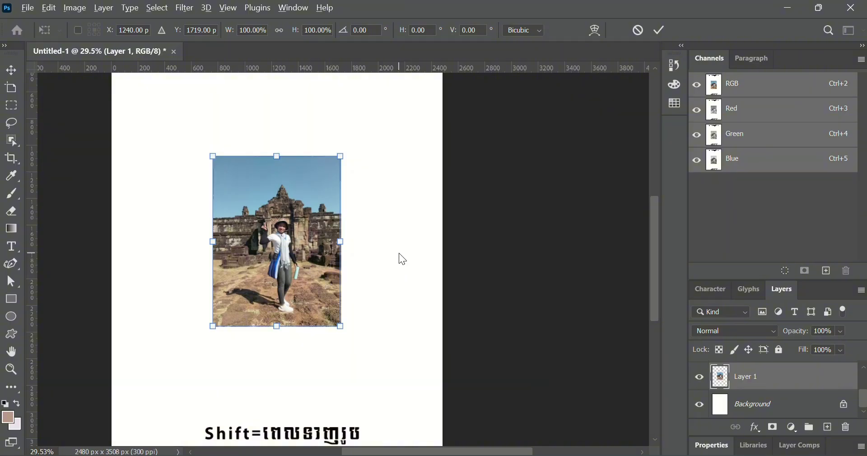
scroll(399, 252, "down", 2)
scroll(399, 253, "up", 1)
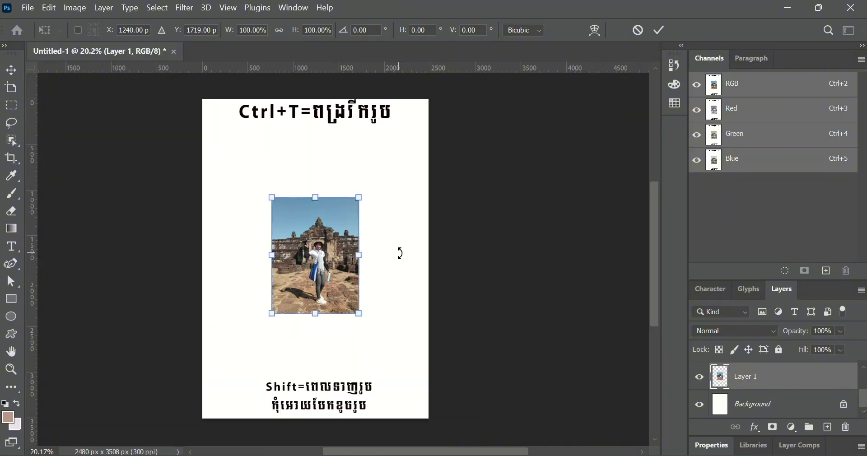
scroll(399, 252, "down", 1)
scroll(399, 252, "down", 1)
scroll(399, 253, "up", 1)
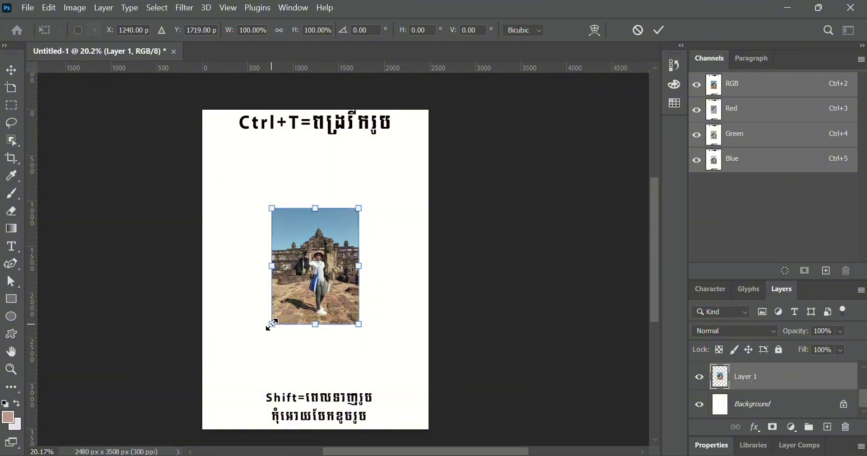
Scale the photo to about 211% and centre it horizontally between the two captions at X 1240 px, Y 1684 px.
left_click_drag(273, 324, 227, 385)
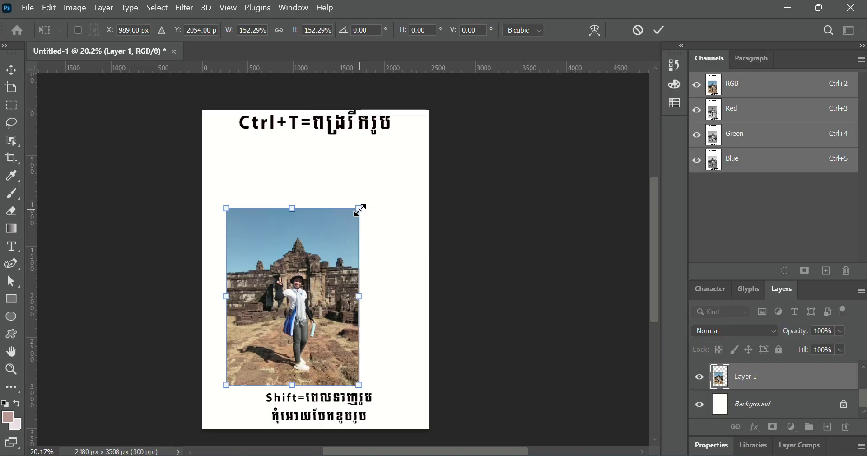
left_click_drag(360, 209, 434, 158)
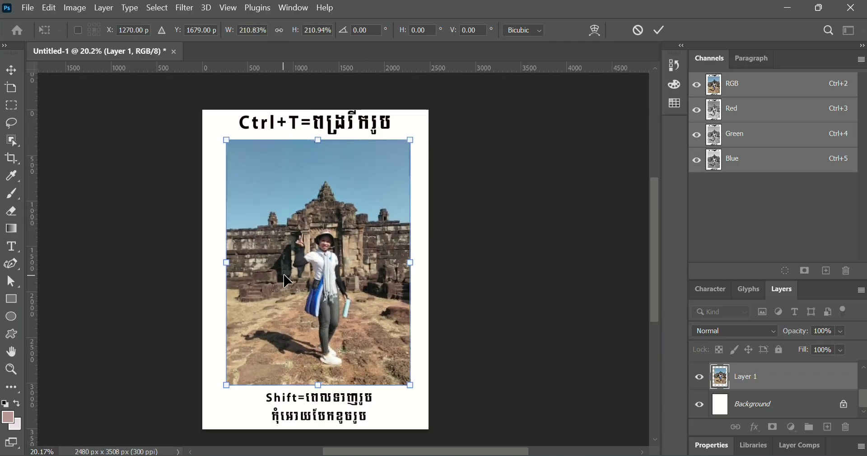
mouse_move(288, 281)
left_mouse_down()
mouse_move(289, 273)
mouse_move(285, 280)
left_mouse_up()
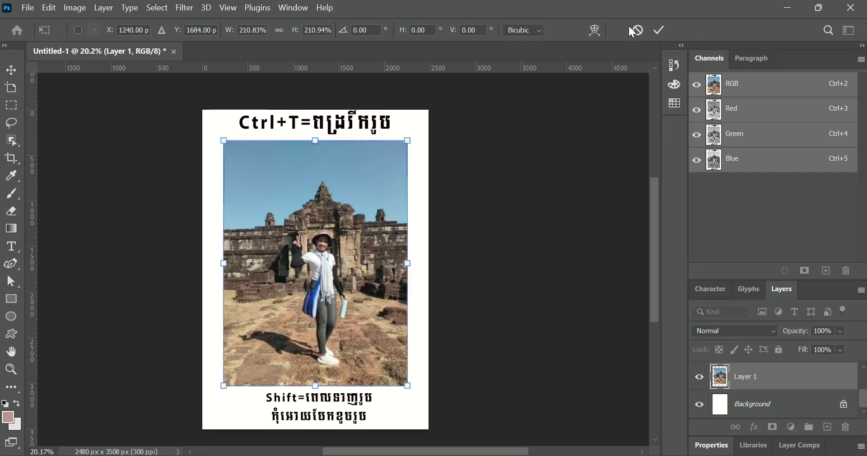
left_click(661, 32)
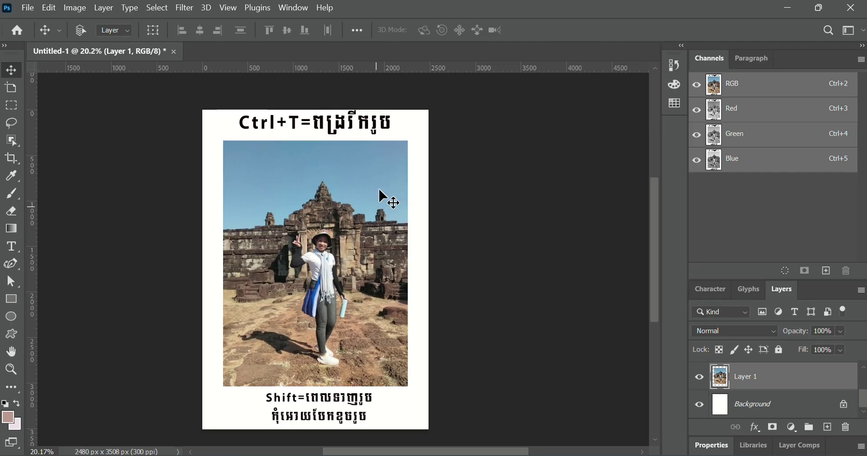
Shift the enlarged photo back and forth on the page, leaving it slightly right of centre.
left_click_drag(390, 176, 394, 176)
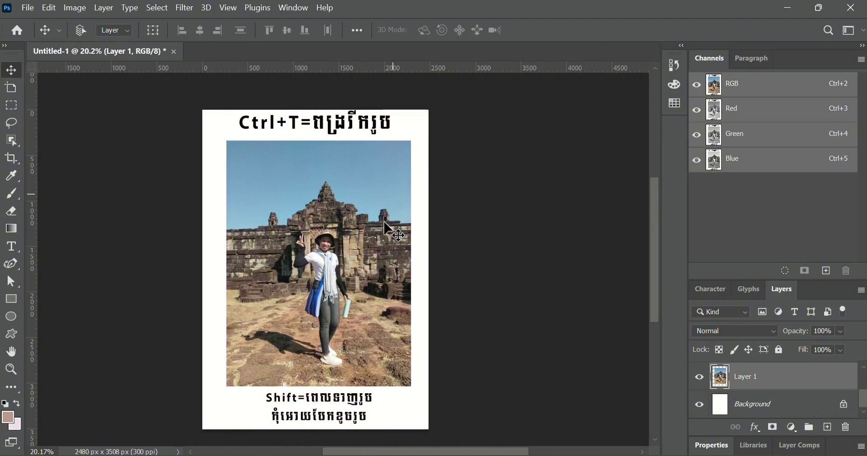
left_click_drag(384, 222, 329, 242)
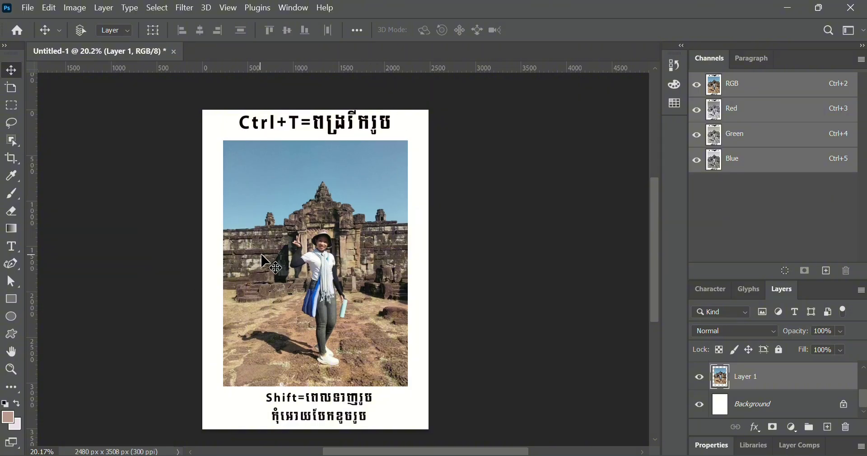
left_click_drag(267, 262, 270, 256)
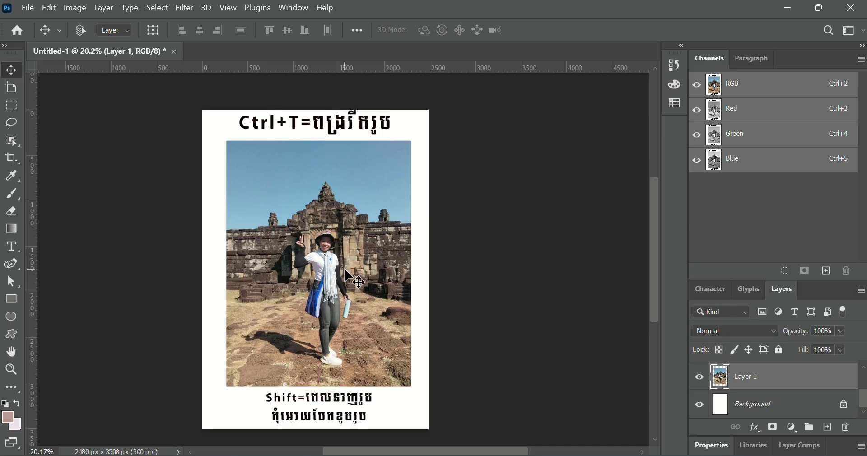
Enlarge the photo to 102.67% toward its upper-left corner with a free transform and apply it.
key("ctrl+t")
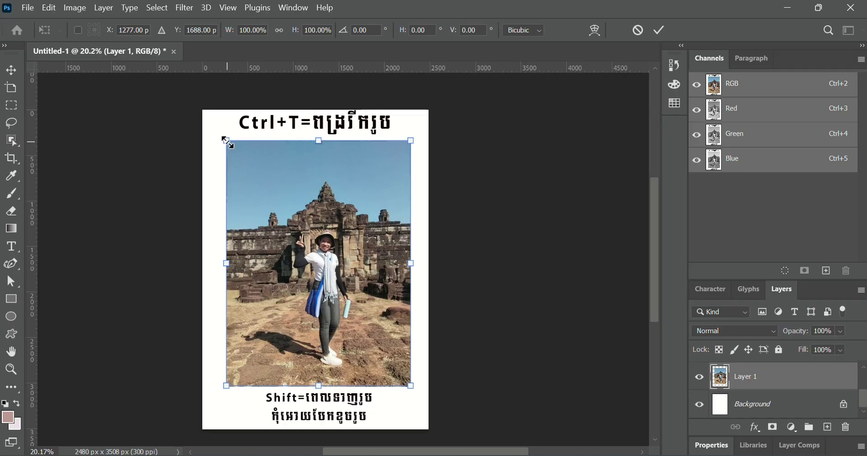
left_click_drag(227, 142, 202, 150)
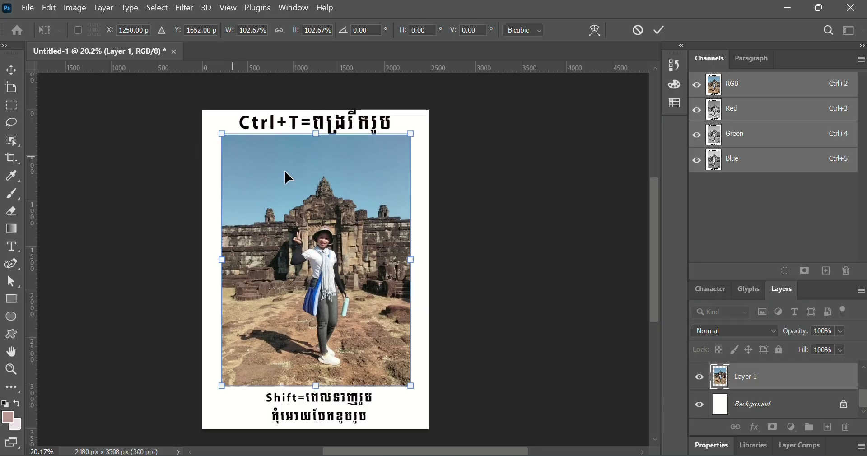
left_click(660, 30)
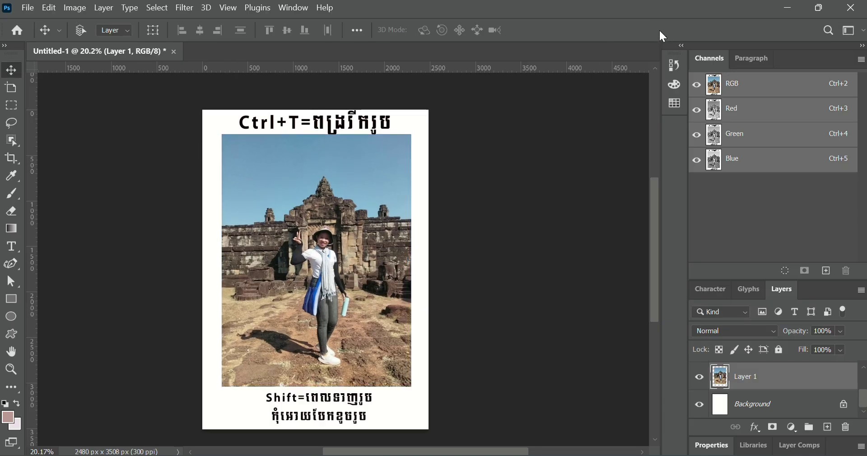
Reposition the photo so it sits roughly centred on the page between the Ctrl+T and Shift captions.
left_click_drag(302, 263, 300, 262)
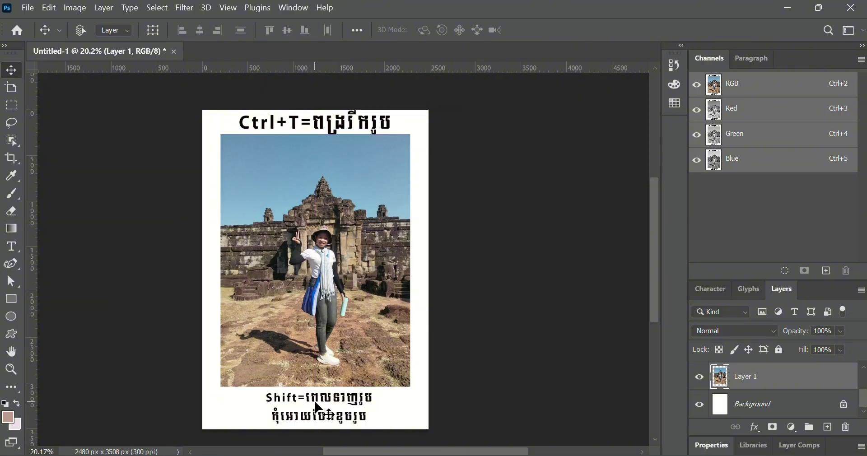
left_click_drag(318, 408, 327, 319)
scroll(326, 336, "up", 3)
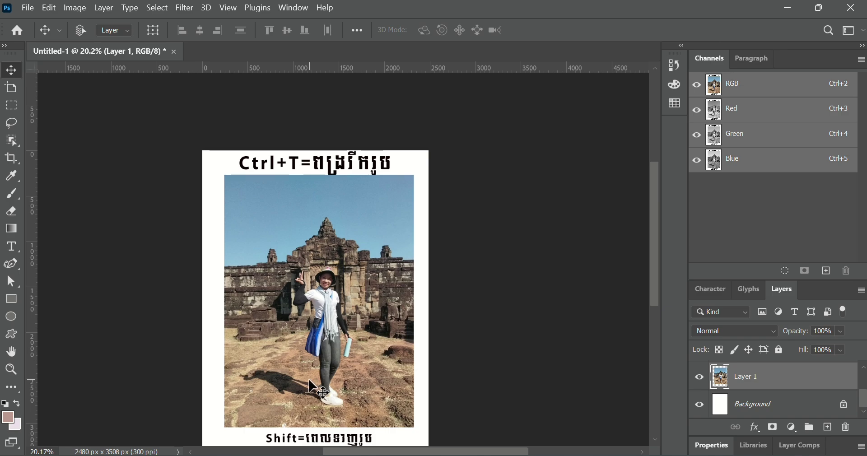
left_click_drag(308, 379, 324, 383)
left_click_drag(312, 391, 307, 391)
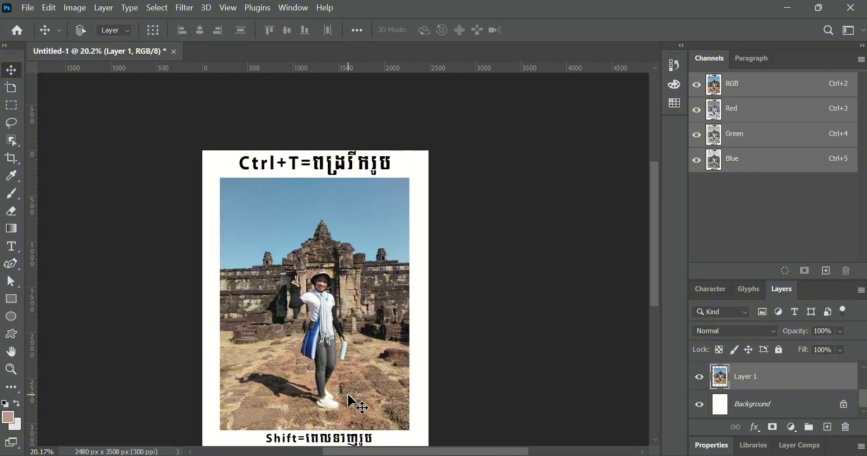
Nudge the photo slightly to the right between the upper and lower captions.
scroll(382, 377, "down", 1)
scroll(381, 371, "down", 3)
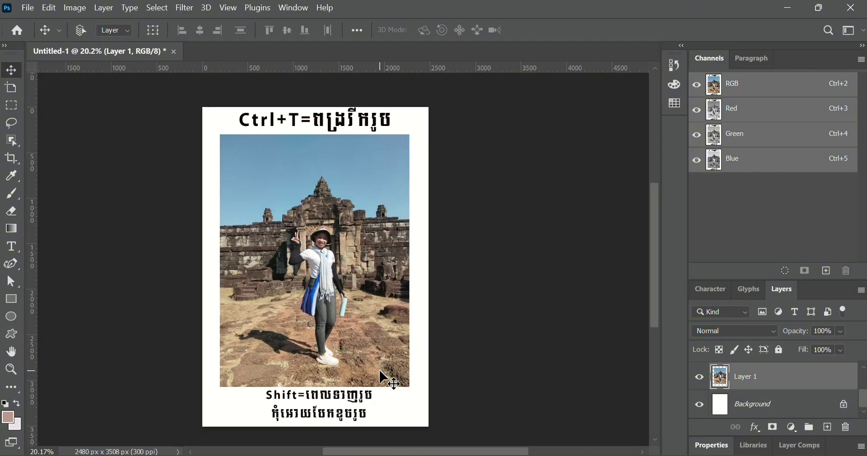
scroll(381, 371, "down", 3)
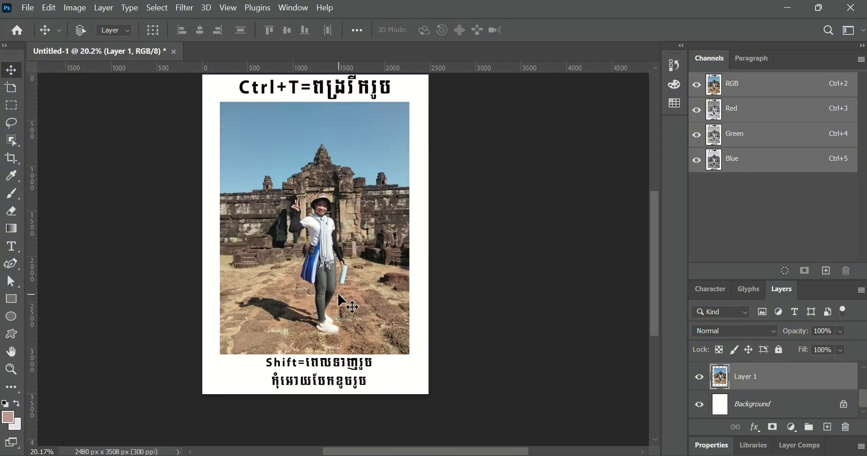
left_click_drag(339, 301, 340, 319)
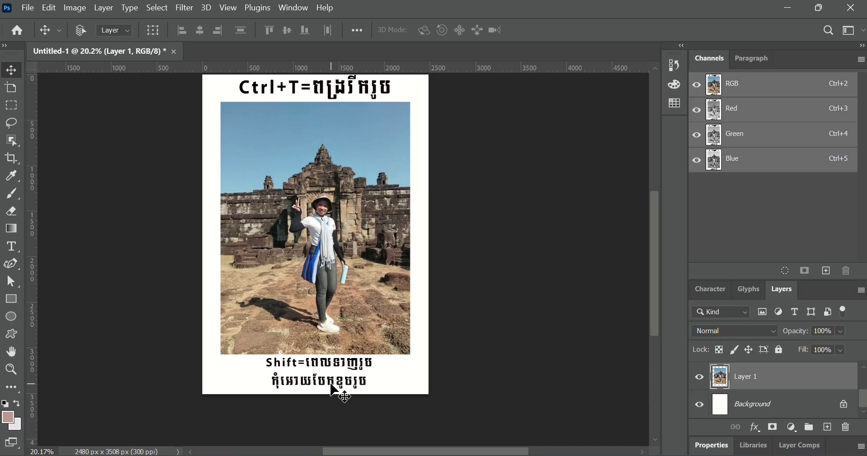
left_click_drag(334, 390, 335, 385)
scroll(334, 385, "up", 2)
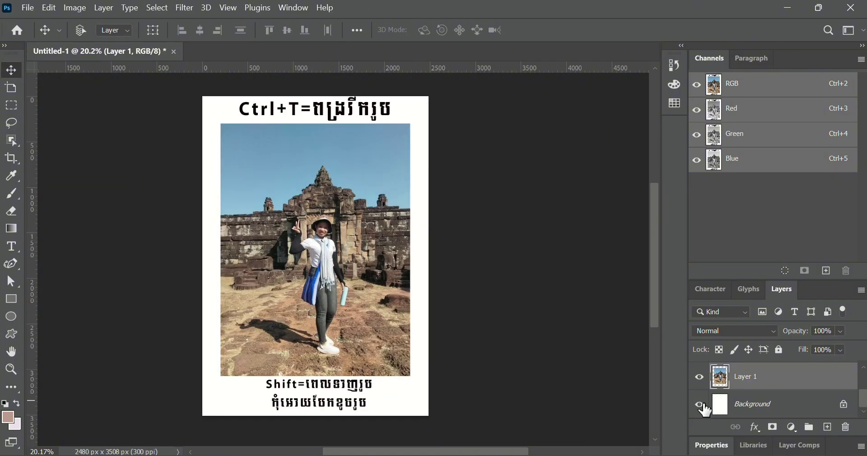
Move the two-line Shift caption from below the photo onto the sky in the photo's upper-right area.
double_click(364, 409)
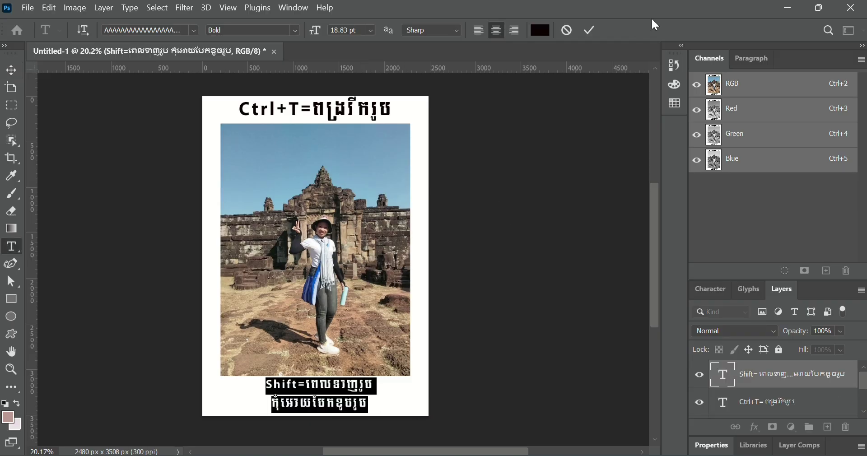
left_click(594, 30)
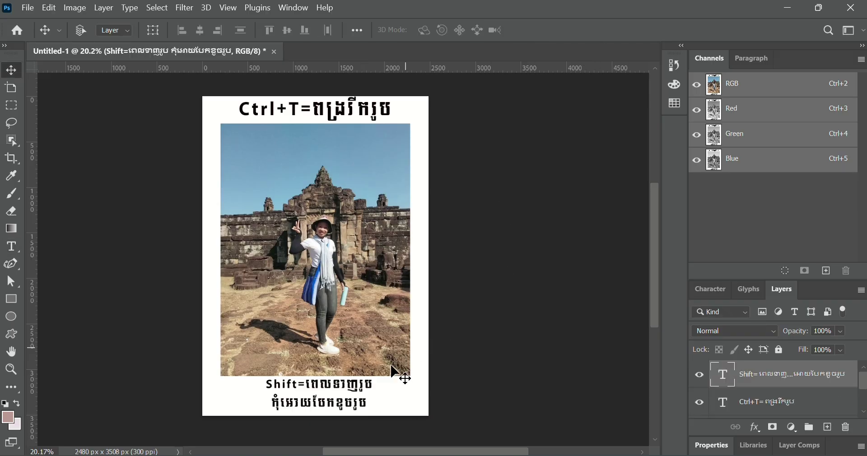
left_click_drag(347, 410, 370, 179)
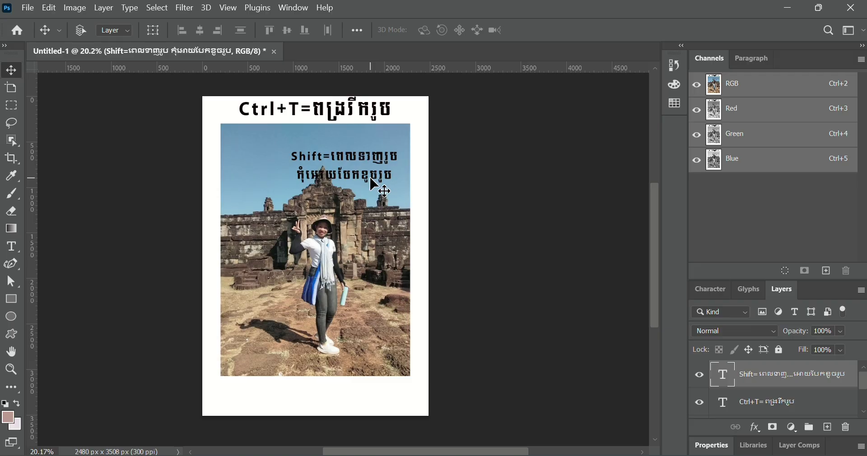
Rotate the Shift caption to about -25.6° with a free transform and move it to the photo's upper-left corner.
key("ctrl+t")
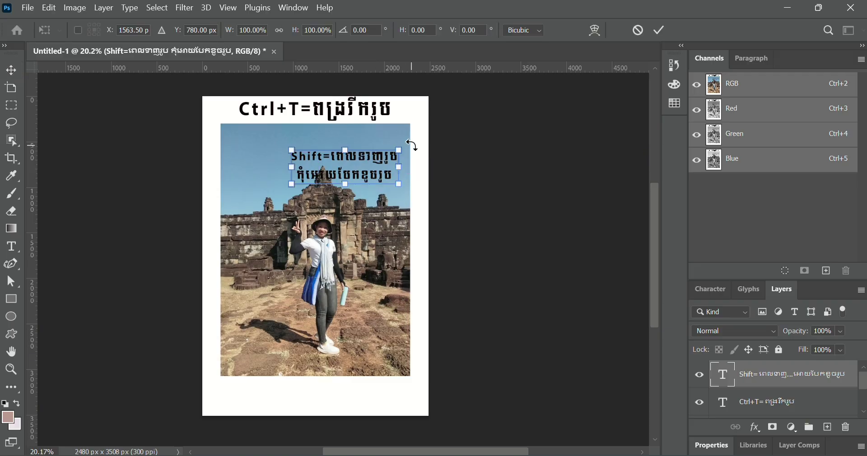
left_click_drag(413, 145, 387, 128)
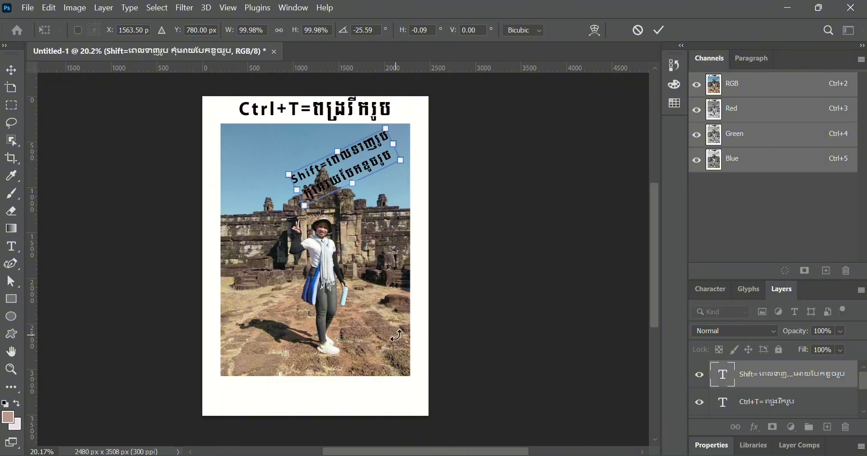
left_click(659, 29)
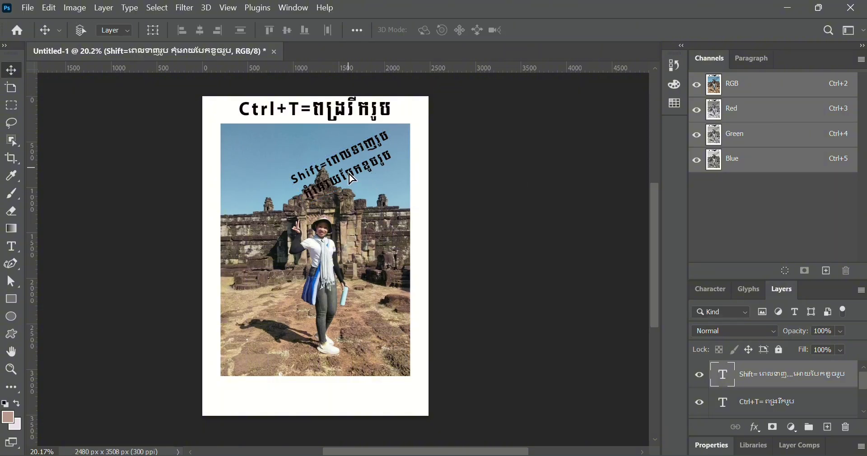
left_click_drag(353, 179, 285, 178)
Recolour the slanted Shift caption bright green (#00ff30), trying red and magenta first, and commit the text edit.
double_click(285, 178)
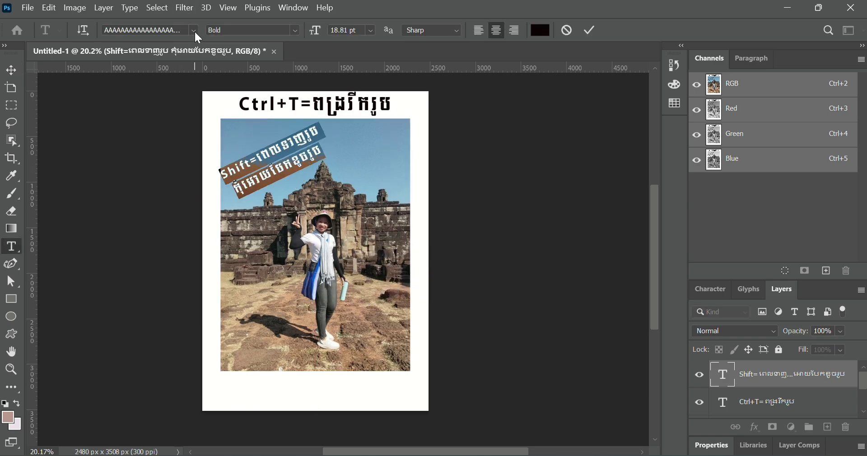
left_click(540, 30)
mouse_move(551, 90)
left_mouse_down()
mouse_move(503, 85)
mouse_move(627, 118)
mouse_move(575, 225)
mouse_move(602, 185)
mouse_move(605, 122)
mouse_move(611, 199)
mouse_move(625, 234)
mouse_move(691, 64)
left_mouse_up()
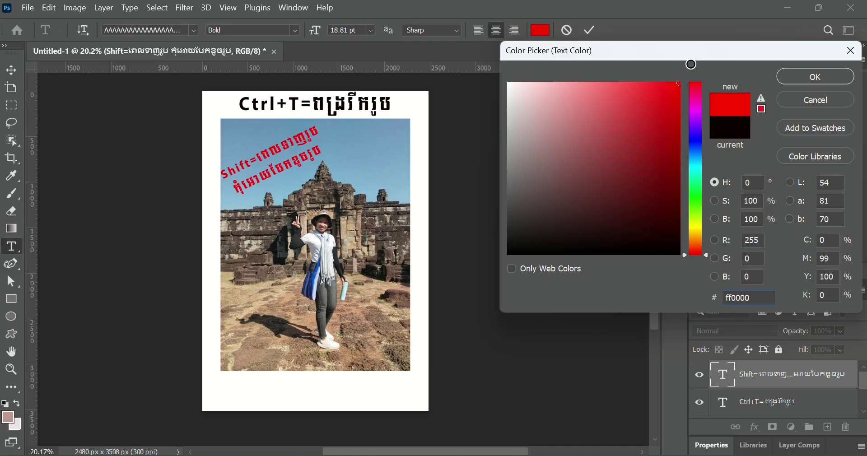
mouse_move(692, 112)
left_mouse_down()
mouse_move(689, 72)
mouse_move(603, 110)
mouse_move(501, 81)
mouse_move(601, 168)
mouse_move(681, 146)
mouse_move(650, 202)
mouse_move(654, 191)
mouse_move(530, 88)
mouse_move(605, 226)
mouse_move(630, 163)
mouse_move(561, 101)
left_mouse_up()
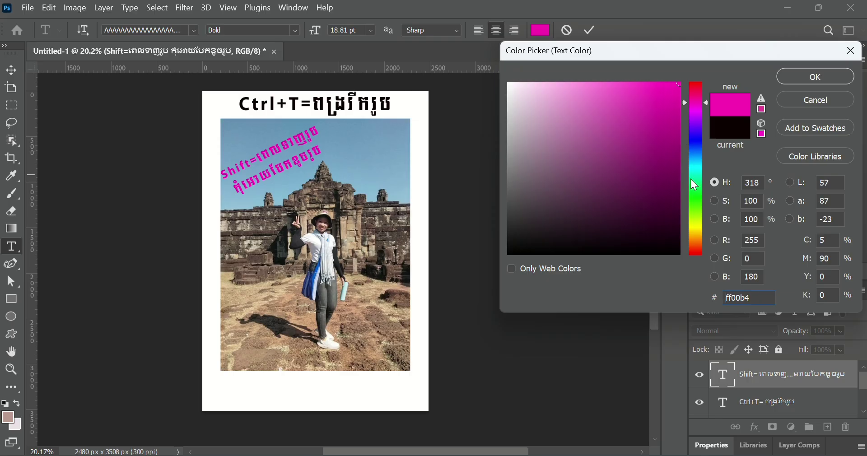
mouse_move(691, 179)
left_mouse_down()
mouse_move(693, 235)
mouse_move(700, 191)
left_mouse_up()
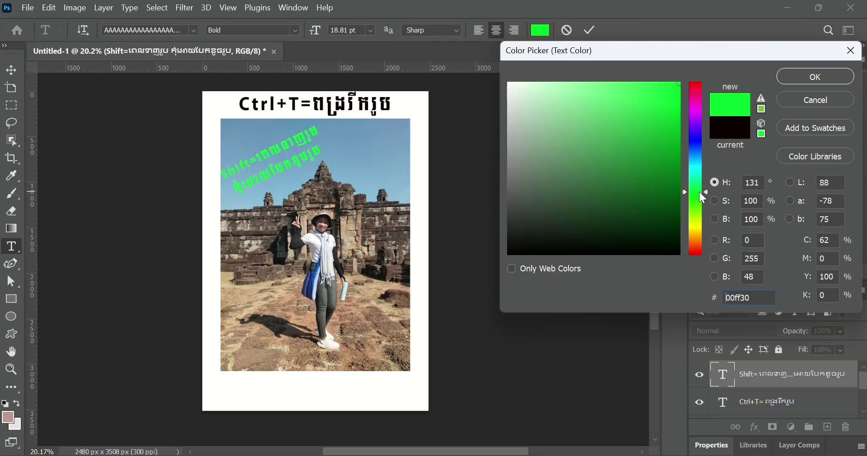
left_click(811, 76)
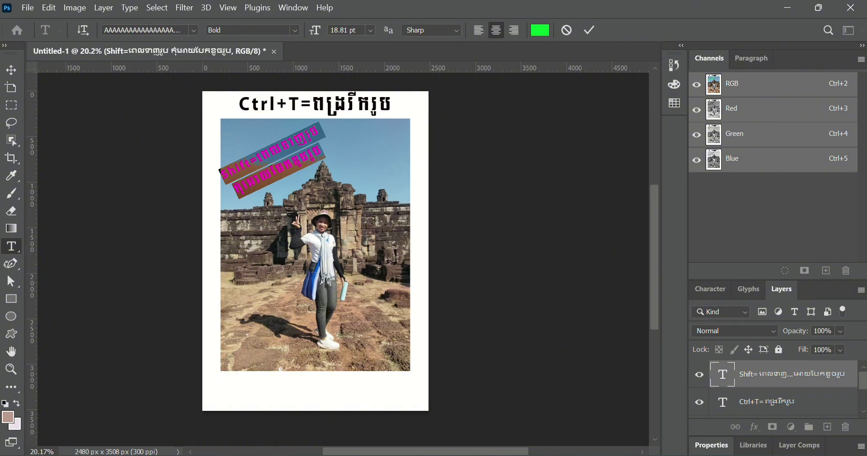
left_click(728, 377)
key("v")
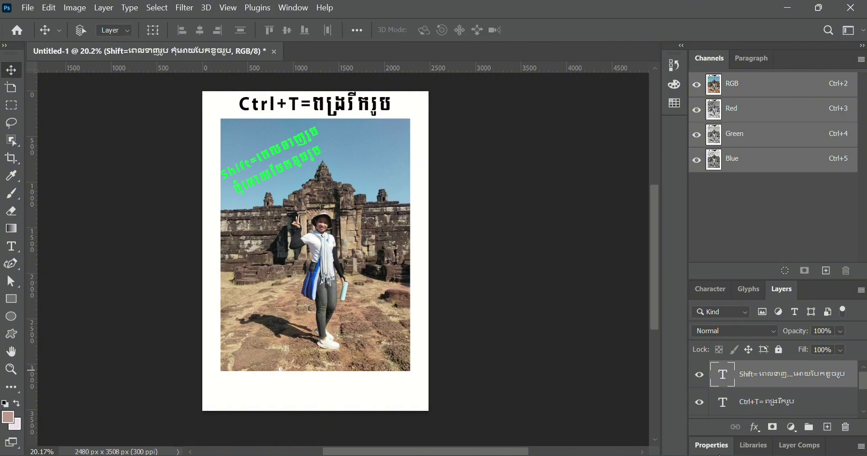
Add a Drop Shadow layer effect at 77% opacity to the green Shift caption.
left_click(752, 433)
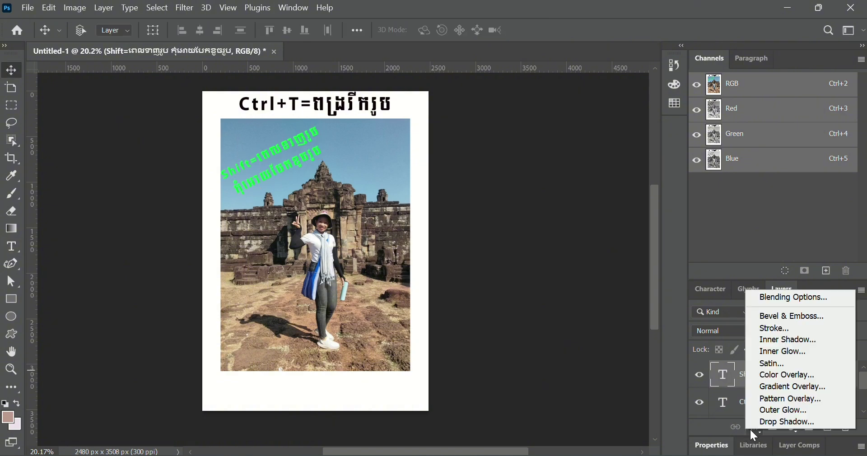
left_click(793, 387)
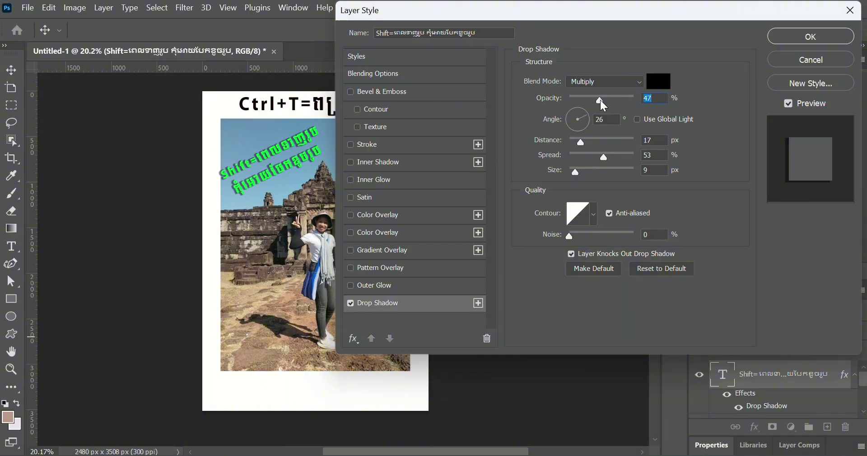
left_click_drag(601, 101, 625, 114)
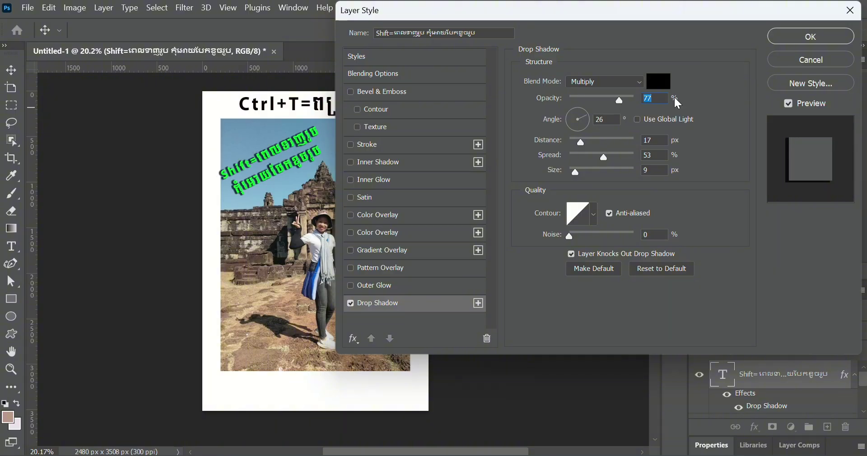
left_click(820, 36)
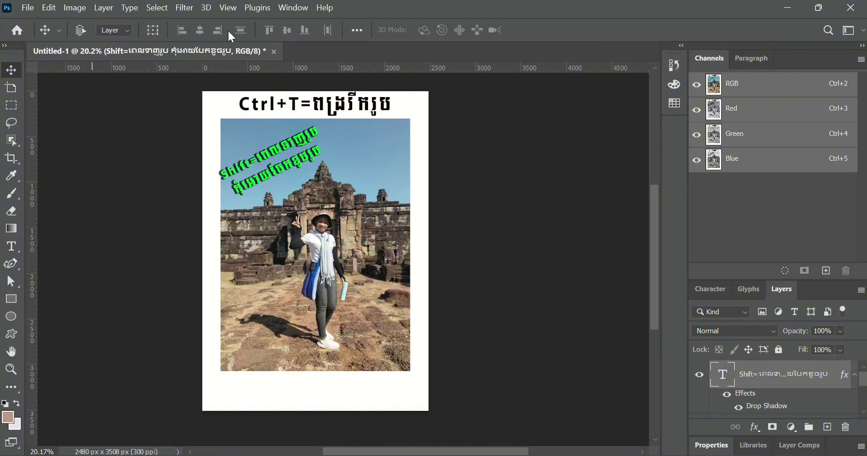
double_click(296, 163)
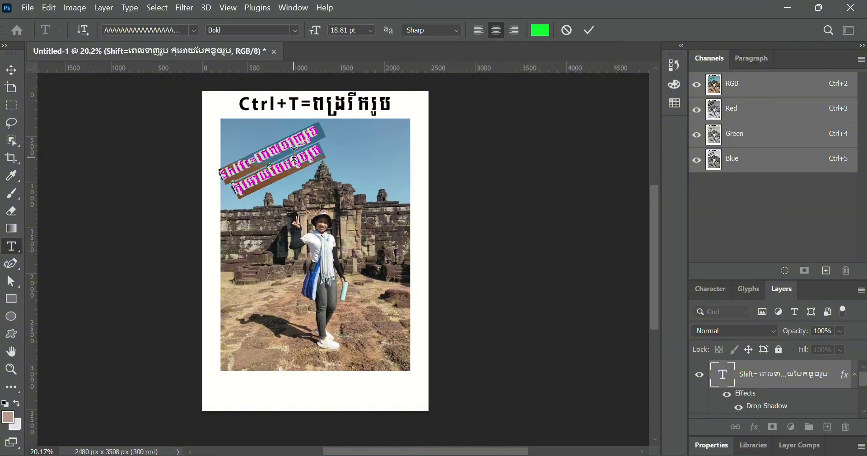
left_click(195, 30)
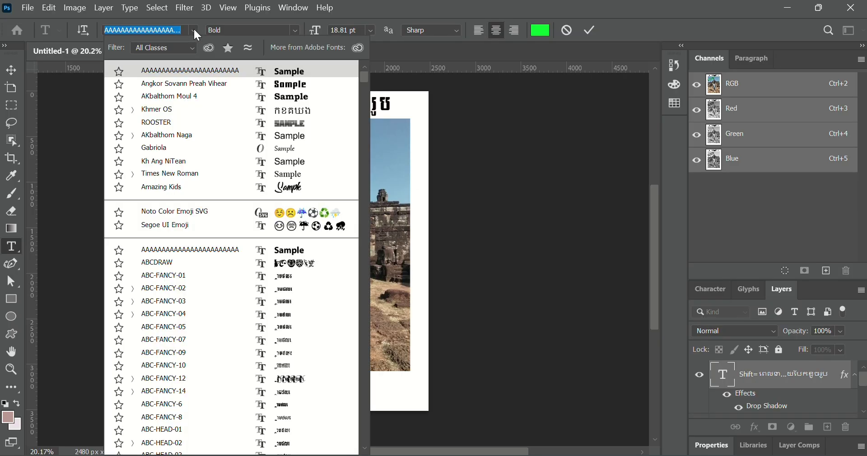
left_click(589, 29)
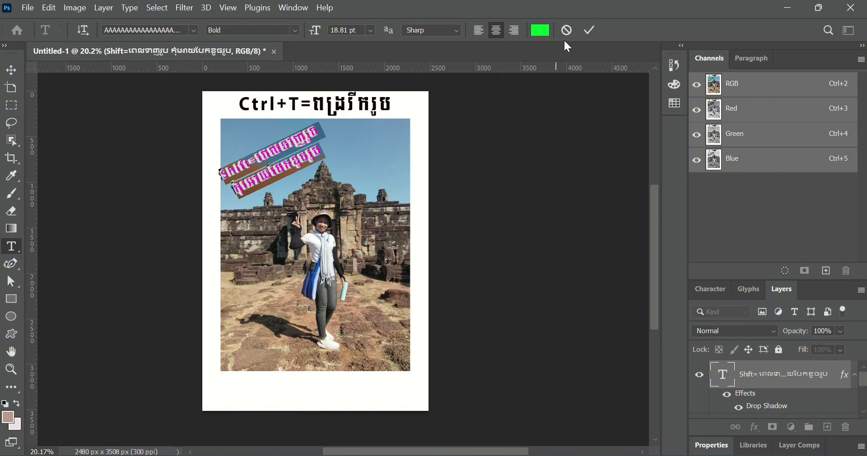
left_click(589, 28)
key("v")
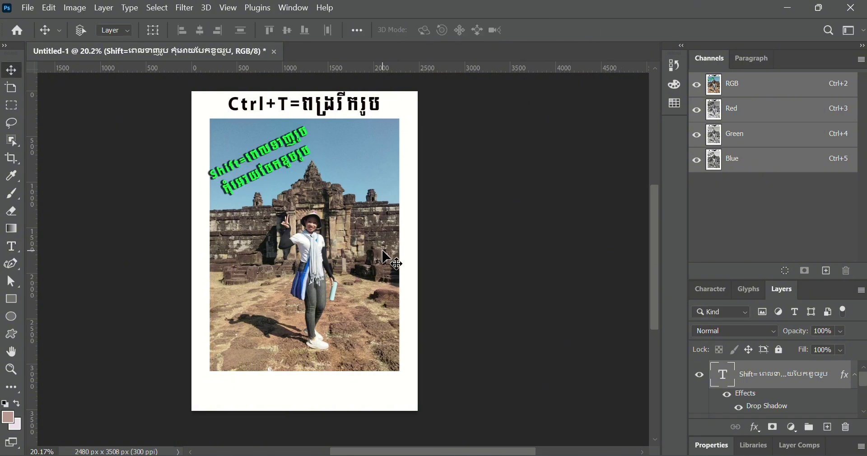
Change the Shift caption's font to Khmer OS and commit the text edit.
scroll(387, 258, "right", 1)
scroll(370, 256, "left", 4)
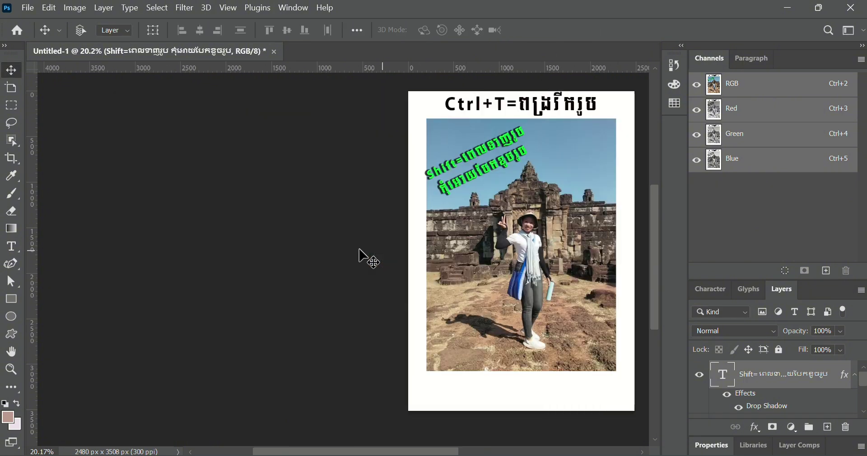
double_click(448, 180)
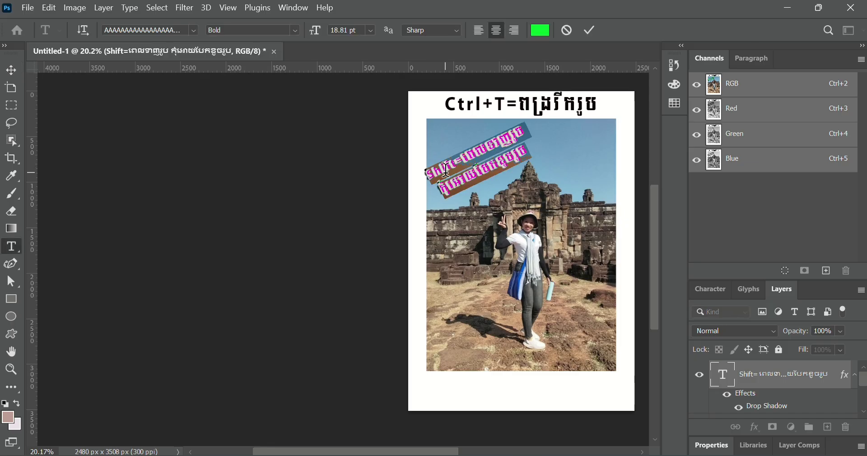
left_click(195, 30)
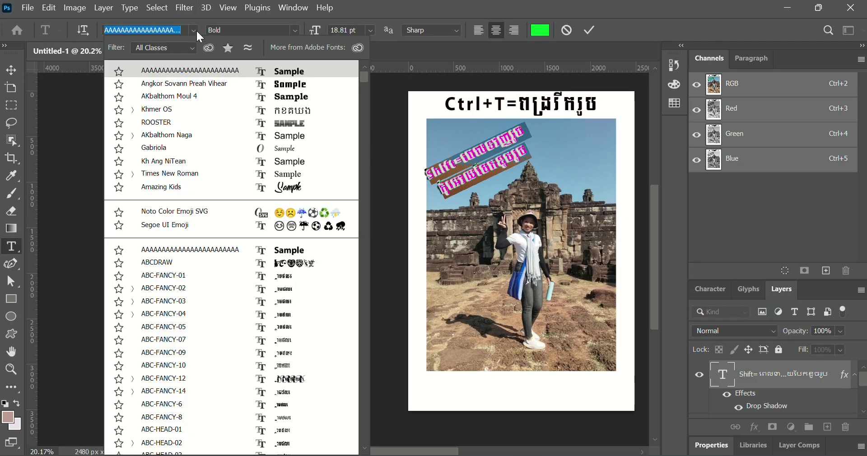
left_click(227, 110)
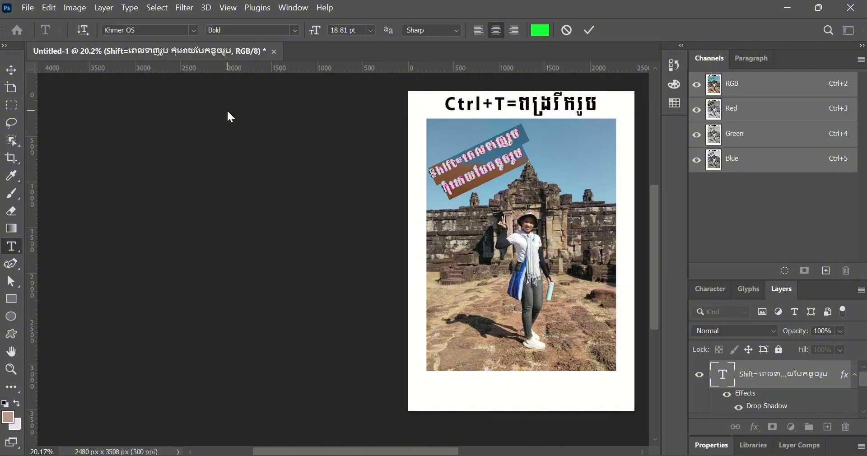
left_click(590, 31)
key("v")
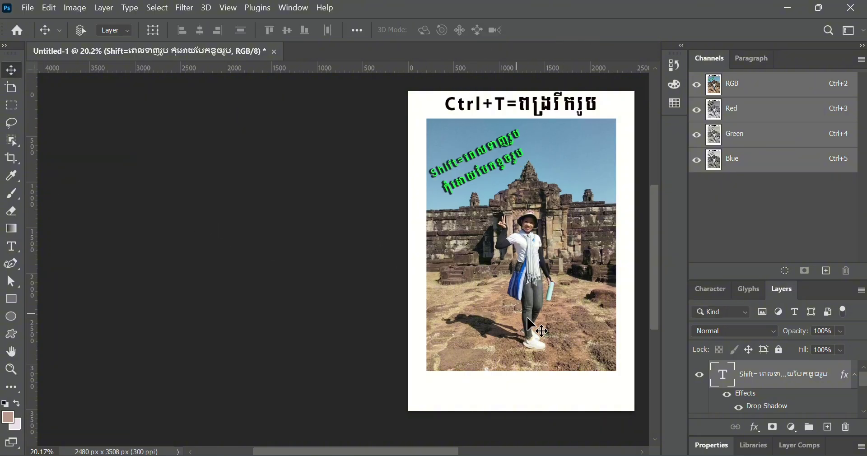
Change the Shift caption's font to ASvadek KbachVora and commit the text edit.
double_click(453, 180)
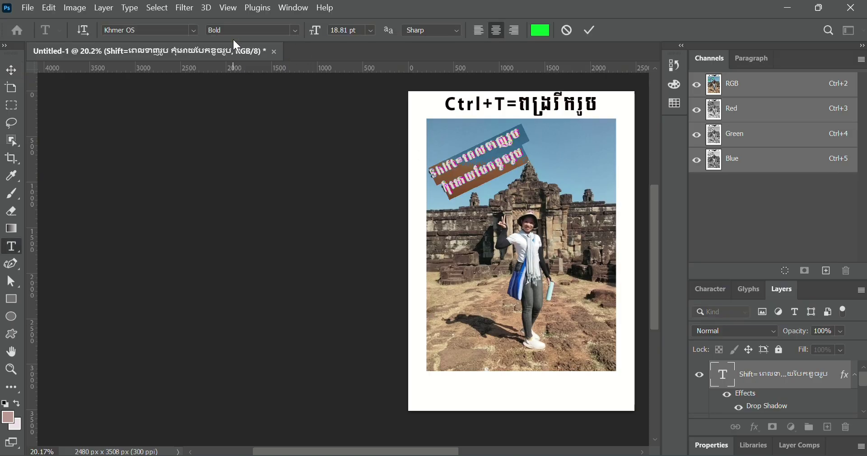
left_click(194, 29)
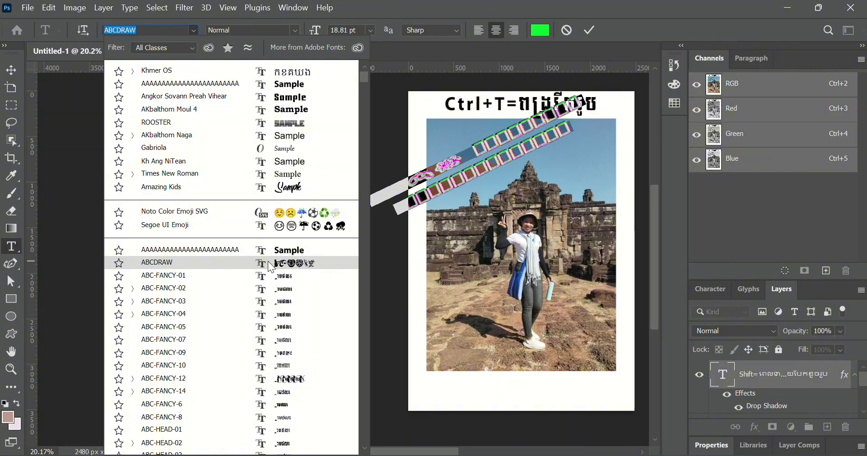
scroll(267, 261, "down", 8)
scroll(271, 267, "down", 10)
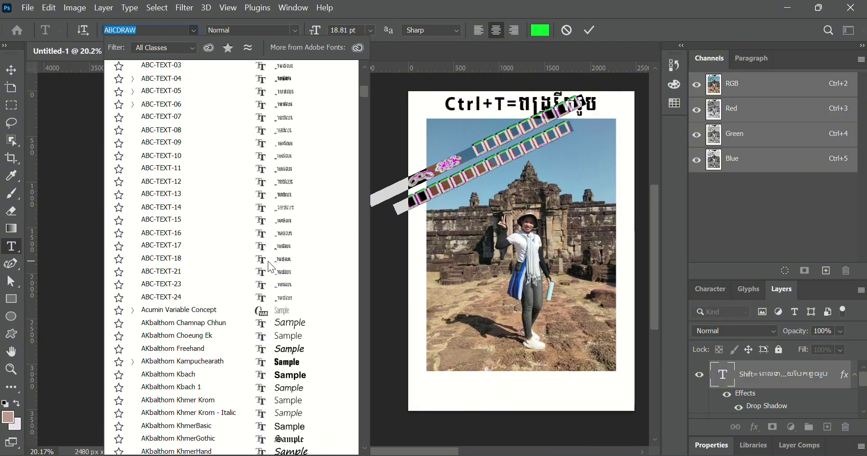
scroll(274, 348, "down", 20)
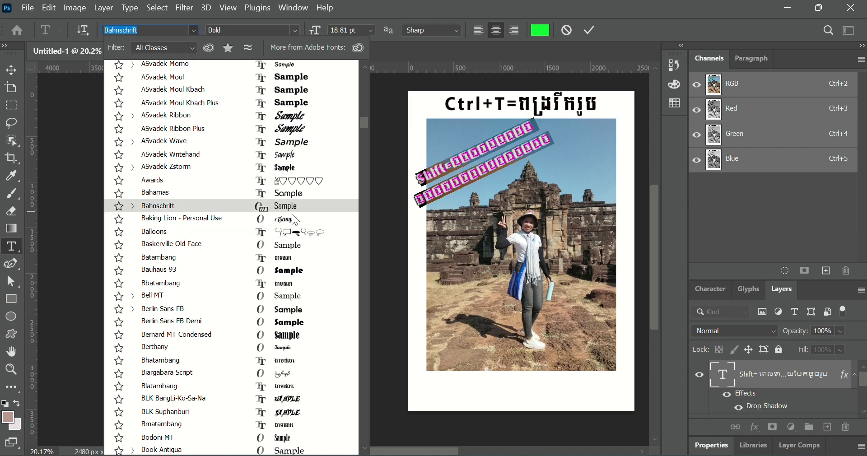
scroll(271, 338, "down", 6)
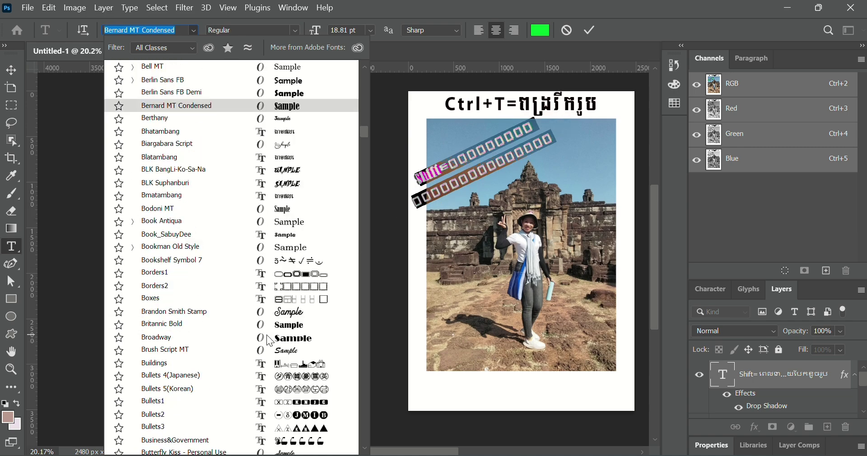
scroll(268, 338, "down", 4)
scroll(267, 333, "down", 9)
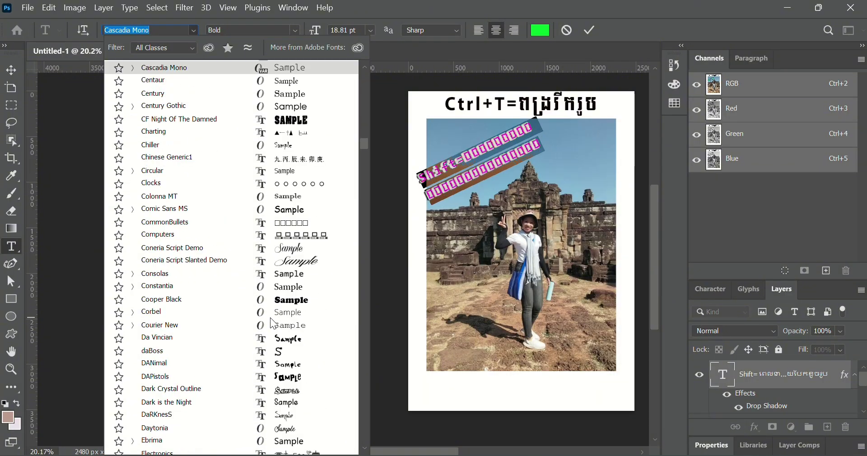
scroll(270, 318, "down", 20)
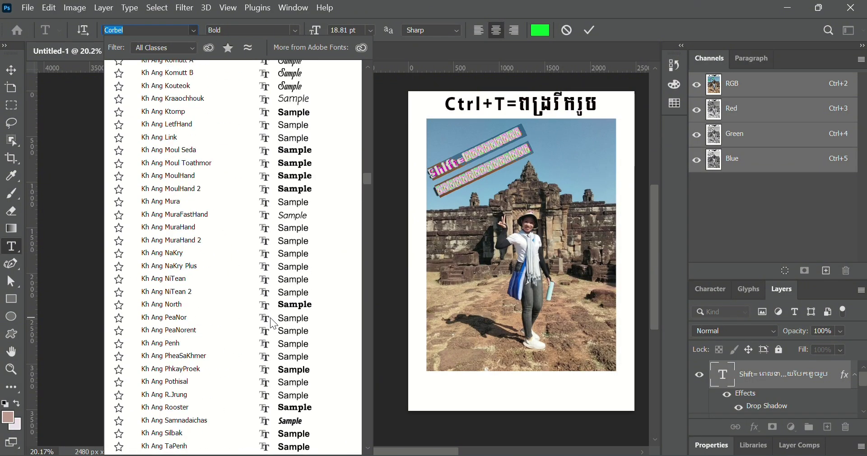
scroll(270, 319, "down", 20)
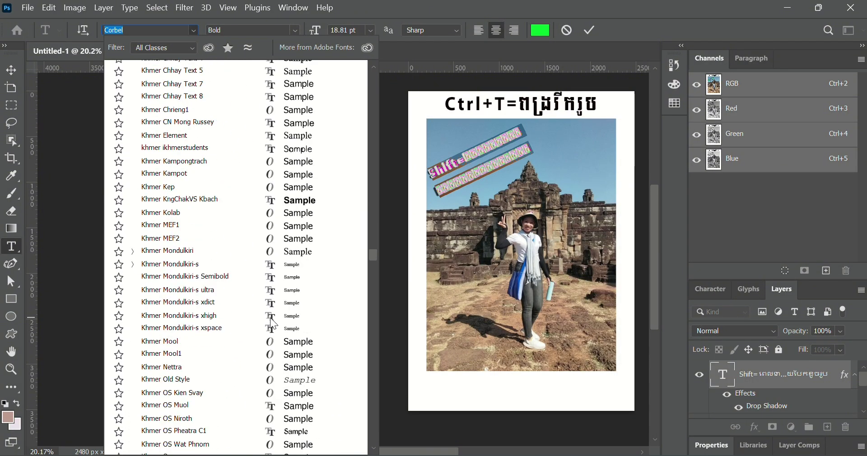
scroll(274, 324, "down", 20)
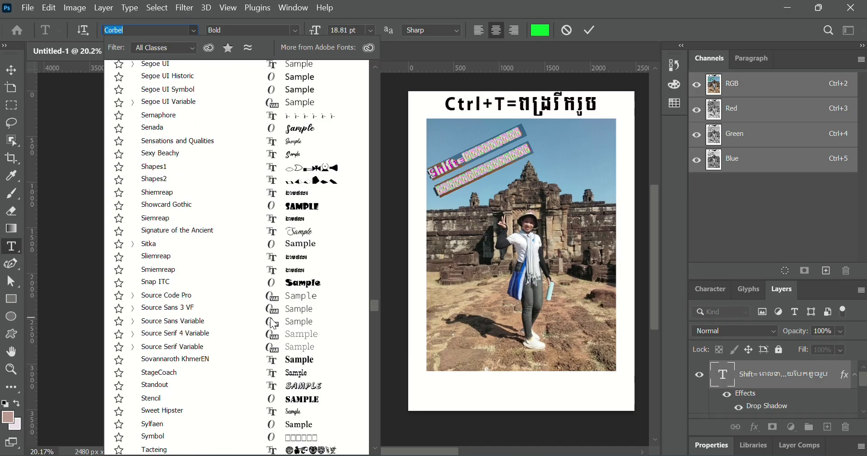
scroll(274, 324, "down", 20)
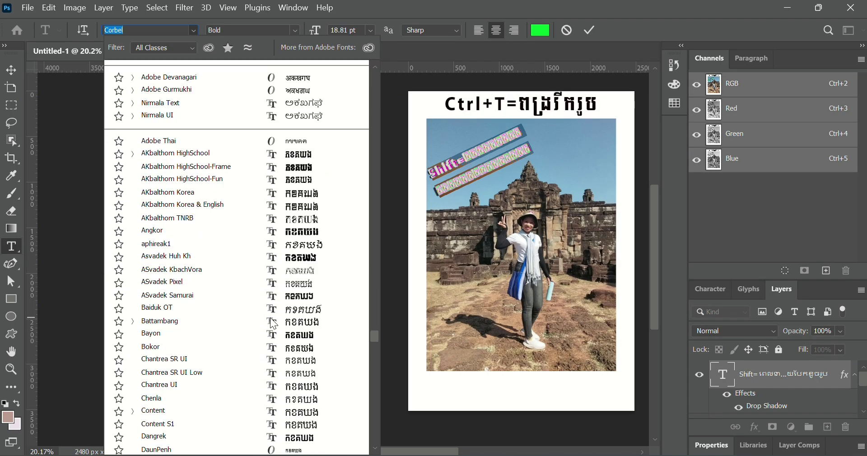
left_click(311, 268)
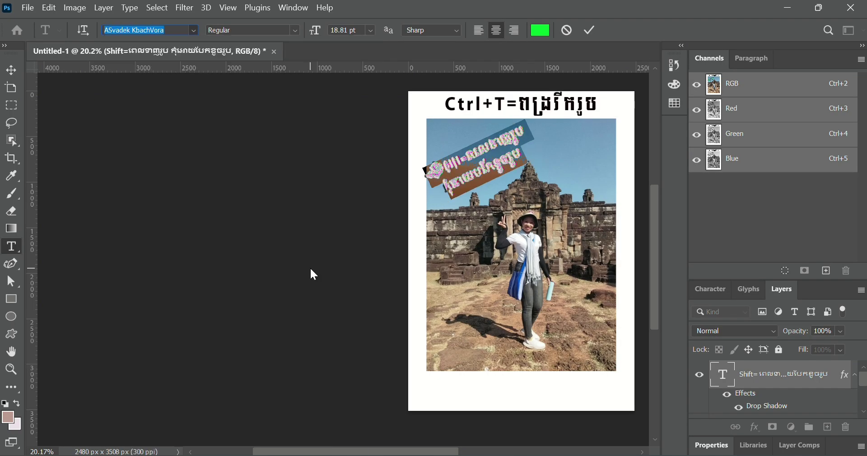
left_click(589, 30)
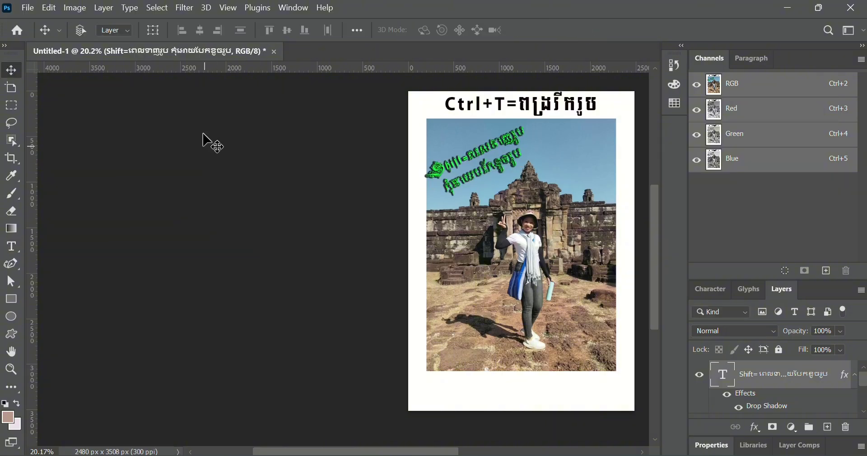
Change the Shift caption's font to Khmer Rotanak Traiy, commit the text edit, and move the caption inside the photo's left edge.
left_click(129, 31)
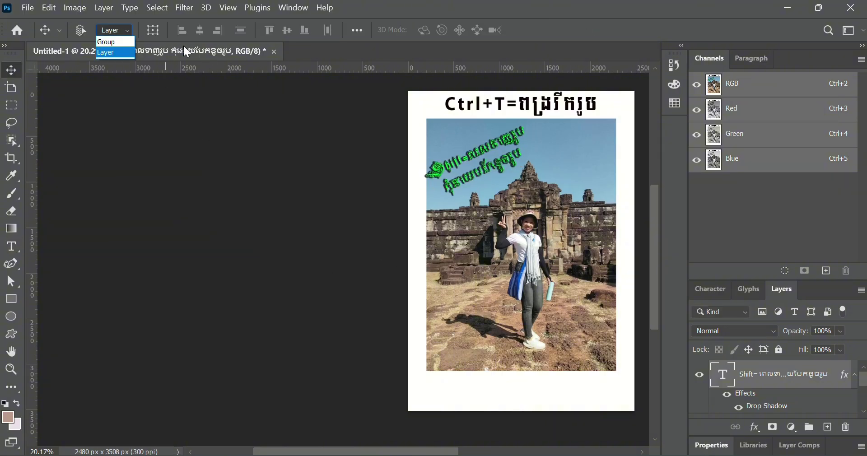
left_click(478, 173)
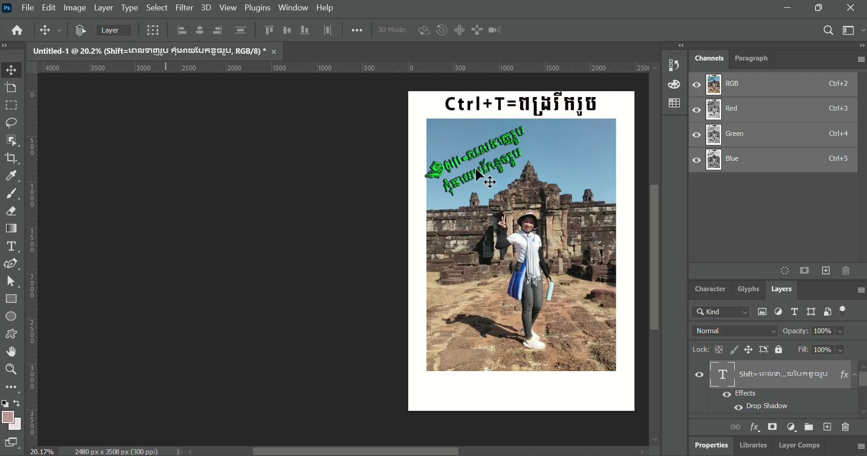
double_click(479, 176)
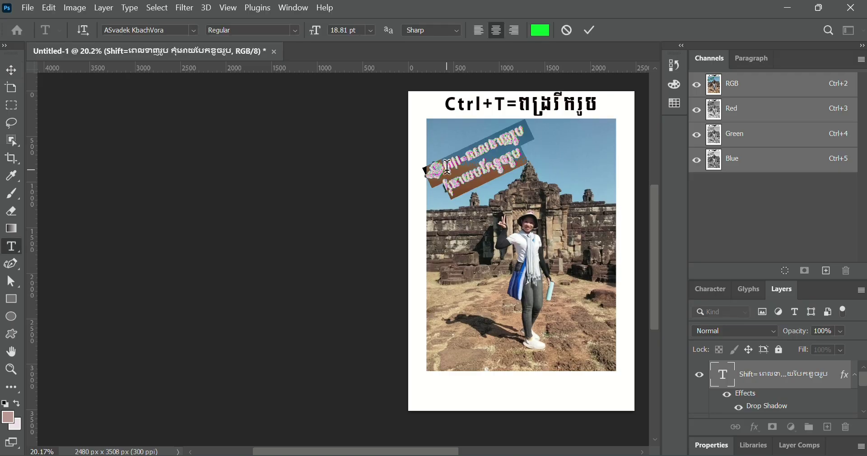
left_click(194, 30)
scroll(259, 329, "down", 10)
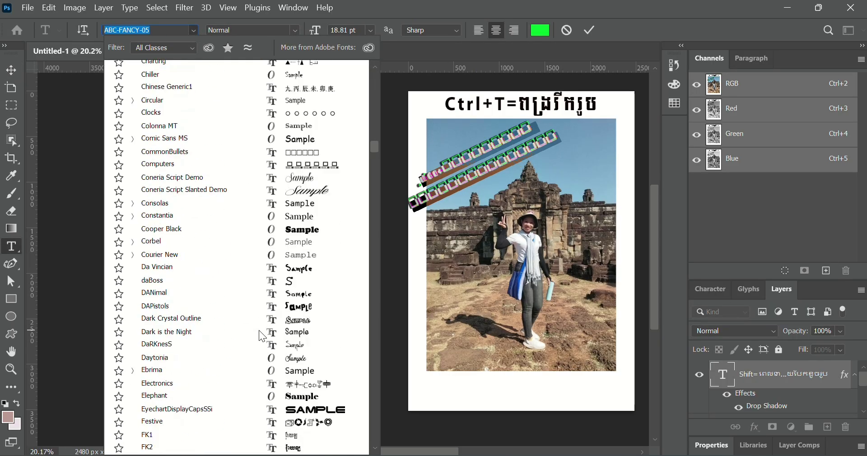
scroll(260, 332, "down", 20)
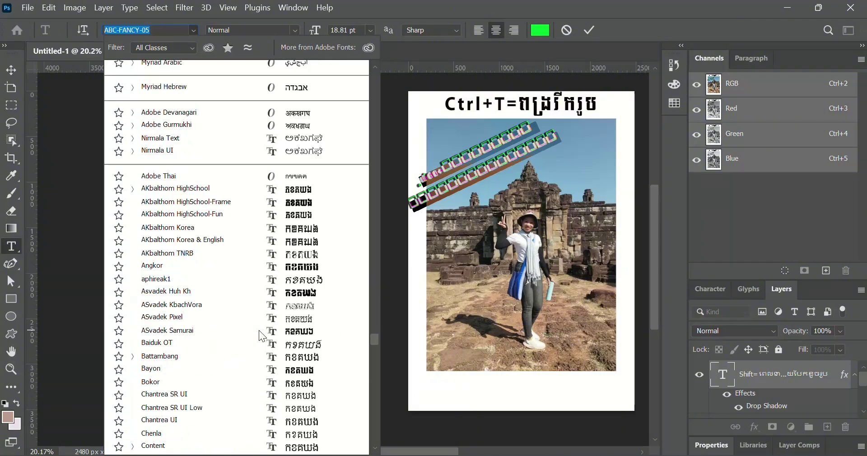
scroll(260, 332, "down", 20)
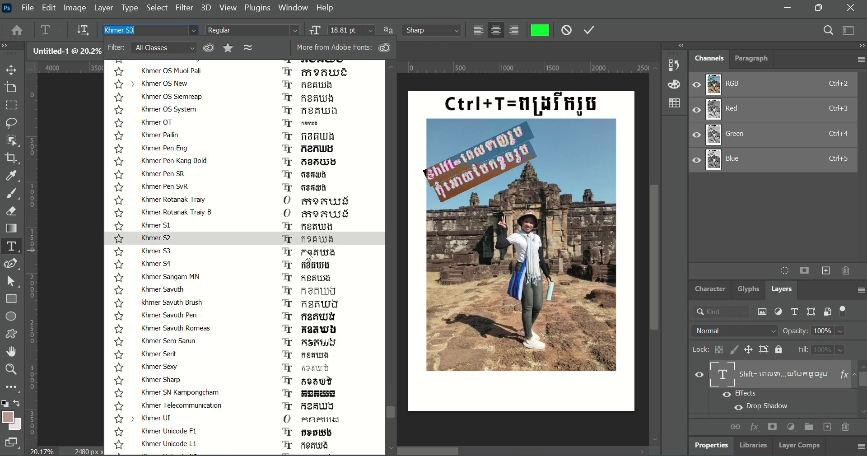
left_click(310, 204)
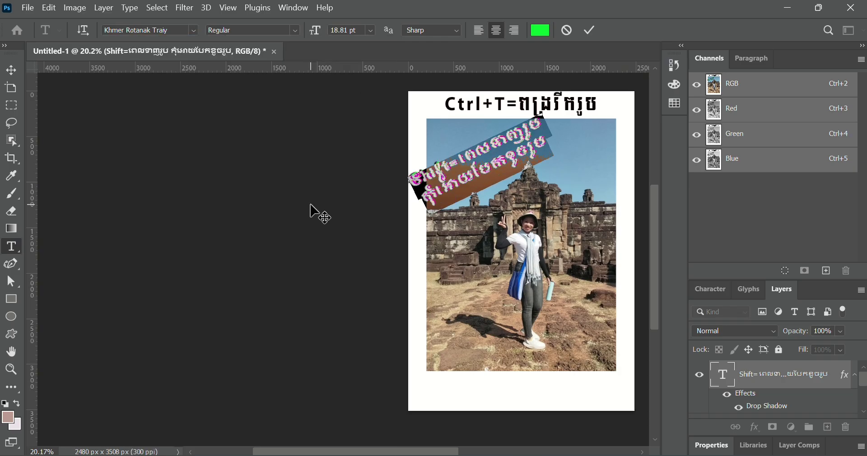
left_click(590, 33)
key("v")
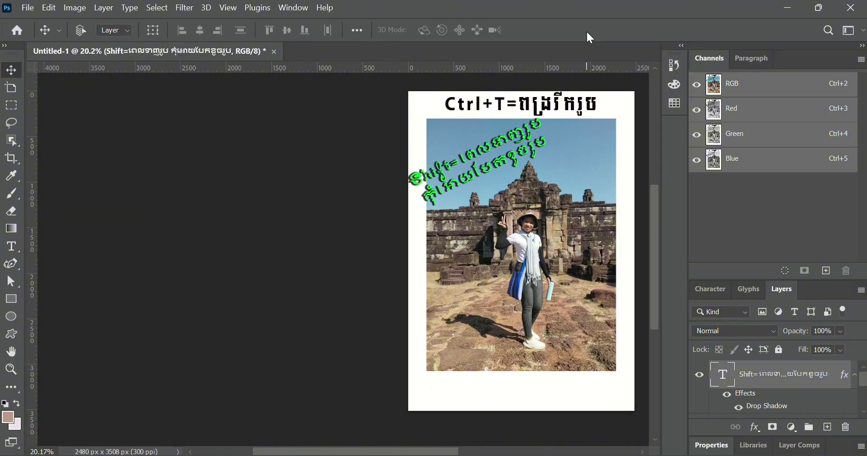
left_click_drag(517, 153, 540, 164)
Check which font styles are available for the Shift caption's text, keep Regular and commit the text edit.
double_click(542, 171)
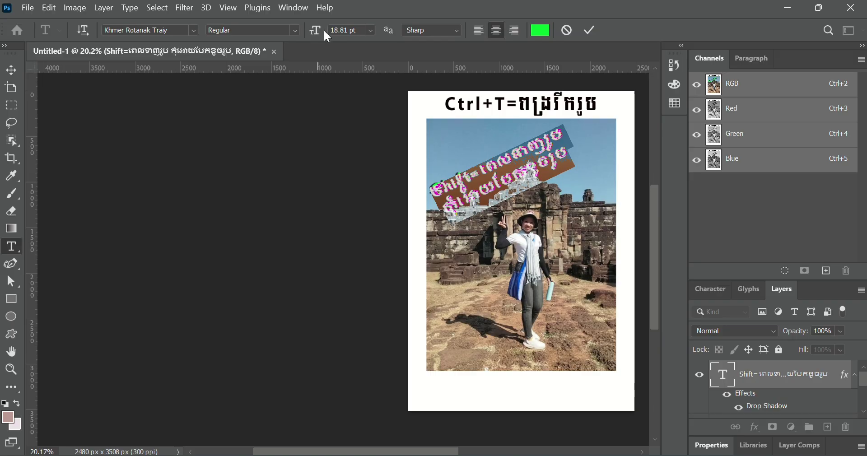
left_click(296, 30)
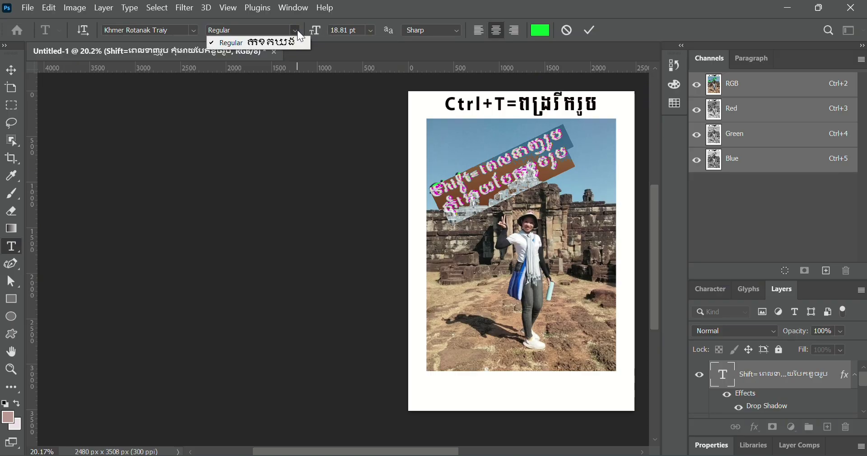
left_click(288, 44)
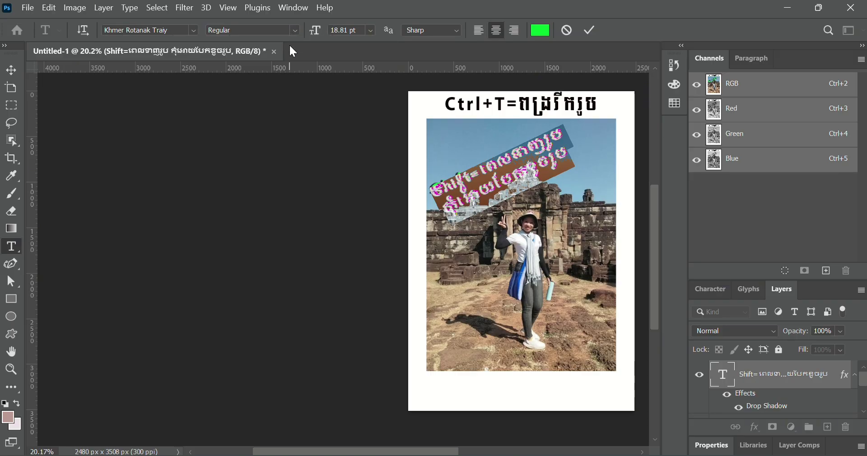
left_click(294, 28)
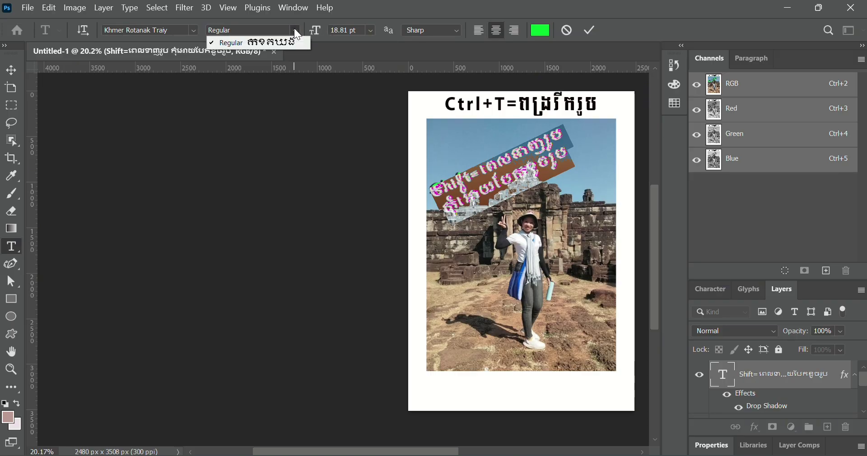
left_click(539, 30)
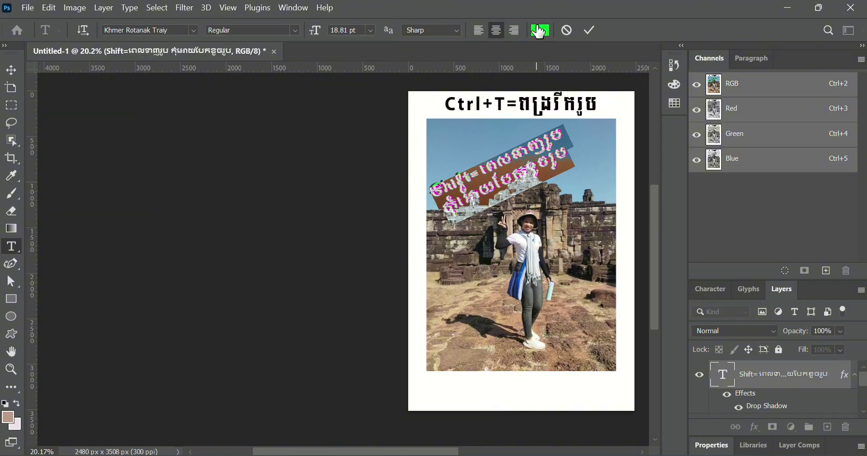
left_click(592, 30)
key("v")
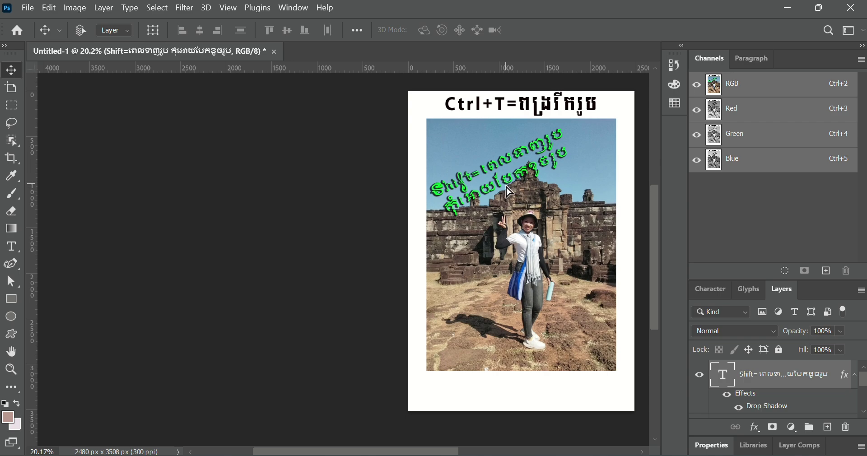
Move the Shift caption to the photo's middle and apply a free transform of 48.49° rotation, 87.80% width and 99.86% height.
left_click_drag(505, 185, 538, 276)
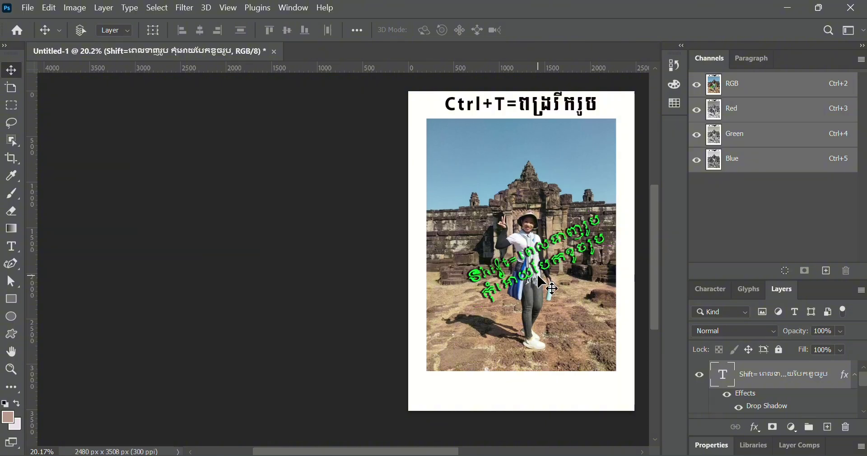
key("ctrl")
key("ctrl+t")
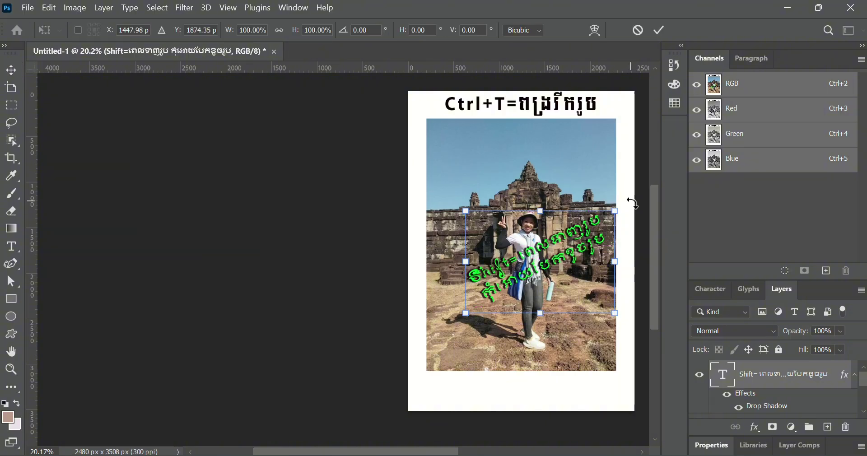
left_click_drag(632, 202, 646, 248)
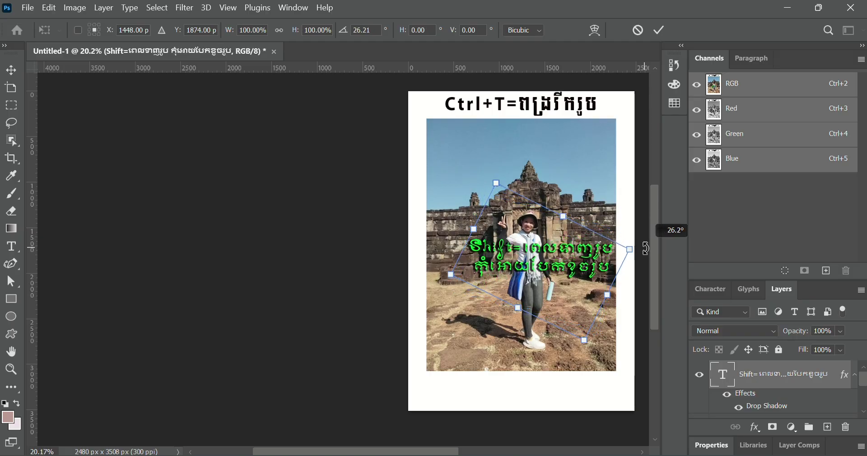
left_click_drag(646, 248, 587, 138)
scroll(583, 190, "up", 4)
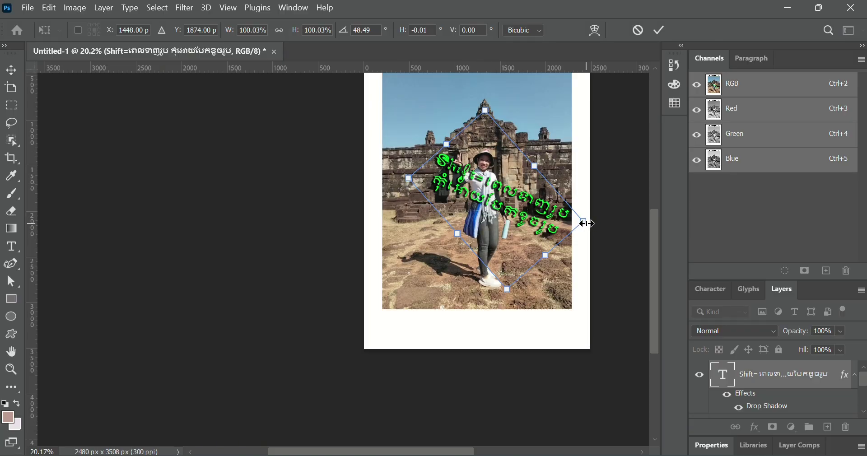
left_click_drag(587, 224, 572, 208)
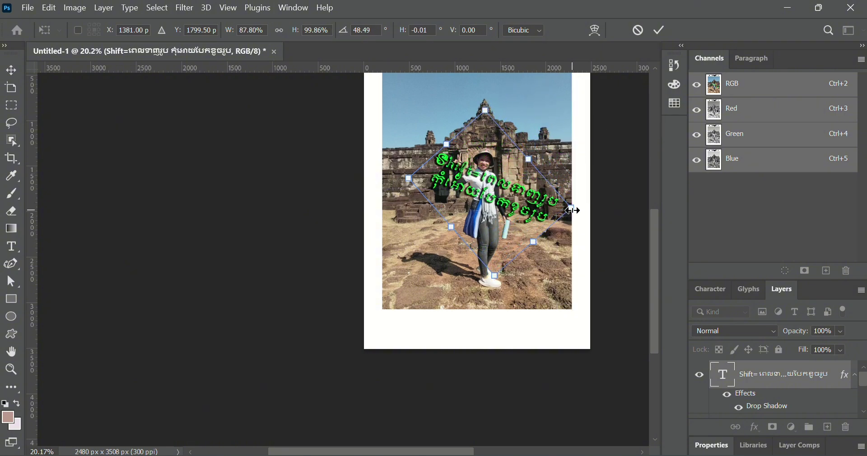
left_click(666, 35)
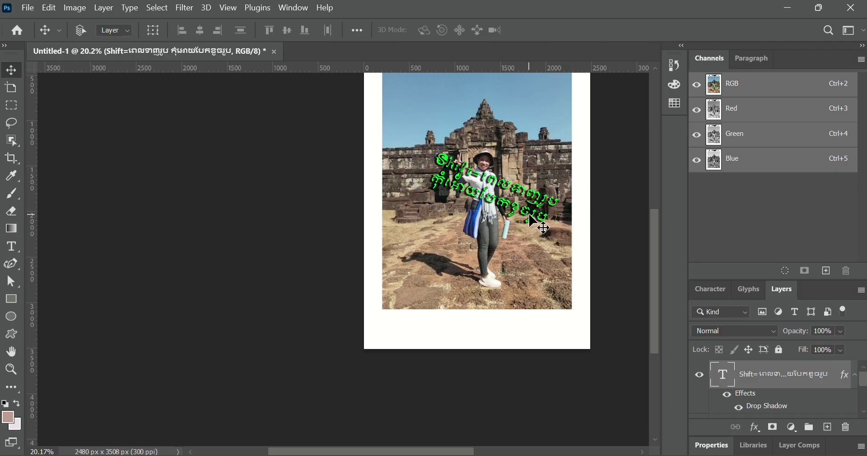
Move the slanted Shift caption up over the sky and temple top at the photo's upper right.
scroll(535, 221, "up", 1)
scroll(534, 221, "up", 4)
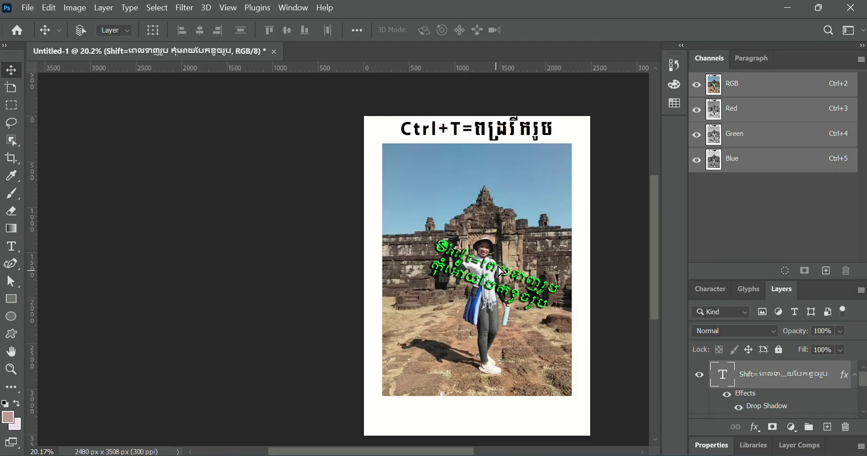
left_click_drag(499, 270, 527, 194)
Recolour the Shift caption's text to crimson #dd003e, commit the edit, and shift the caption left until it sits fully inside the photo.
double_click(523, 185)
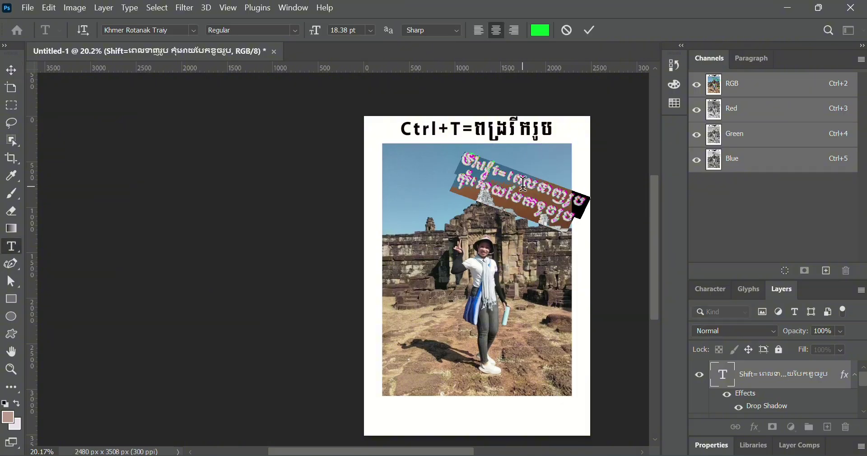
left_click(541, 31)
mouse_move(613, 110)
left_mouse_down()
mouse_move(659, 141)
mouse_move(684, 246)
mouse_move(696, 110)
left_mouse_up()
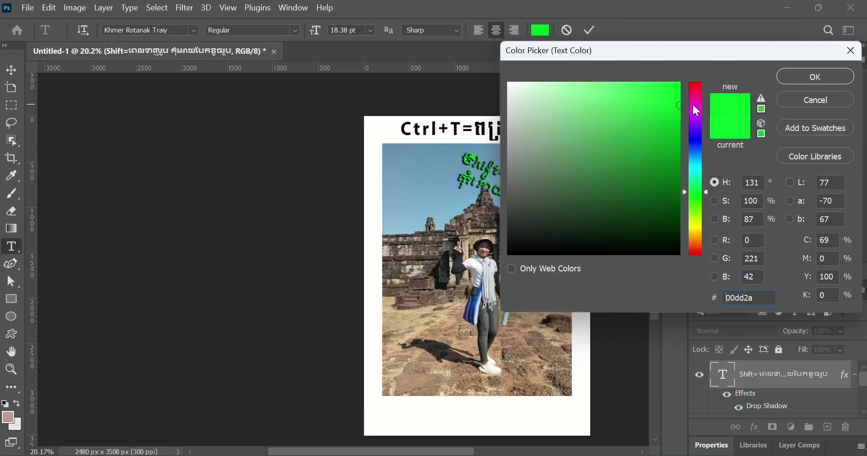
left_click(693, 106)
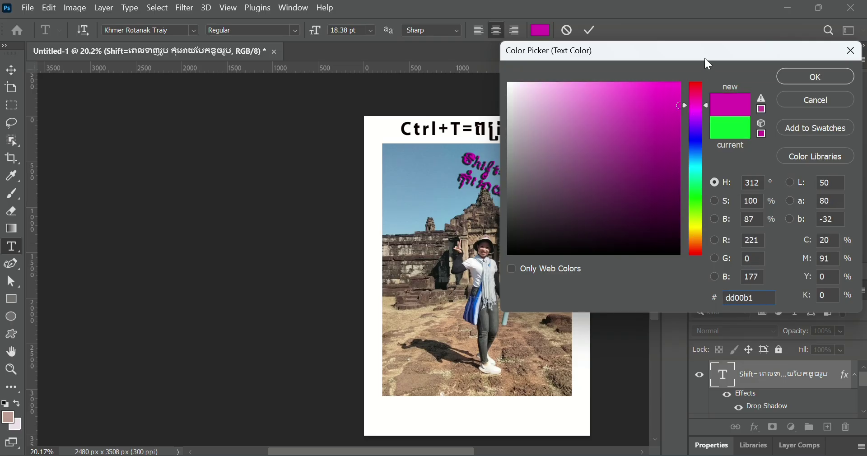
left_click(697, 90)
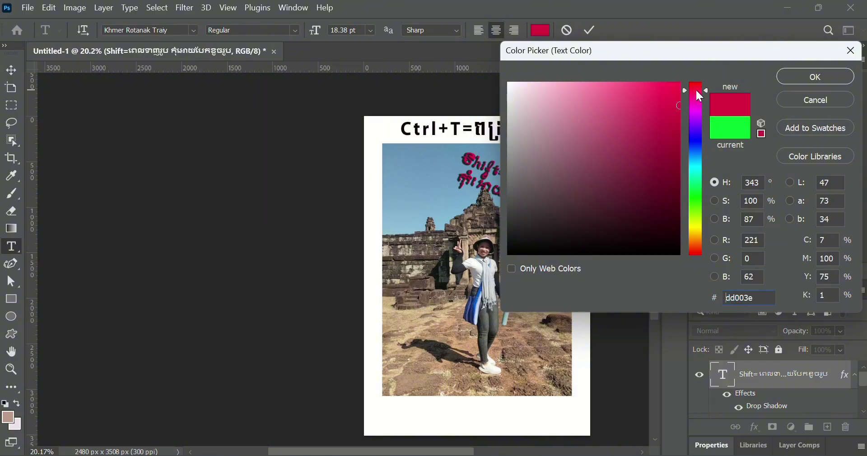
left_click(806, 72)
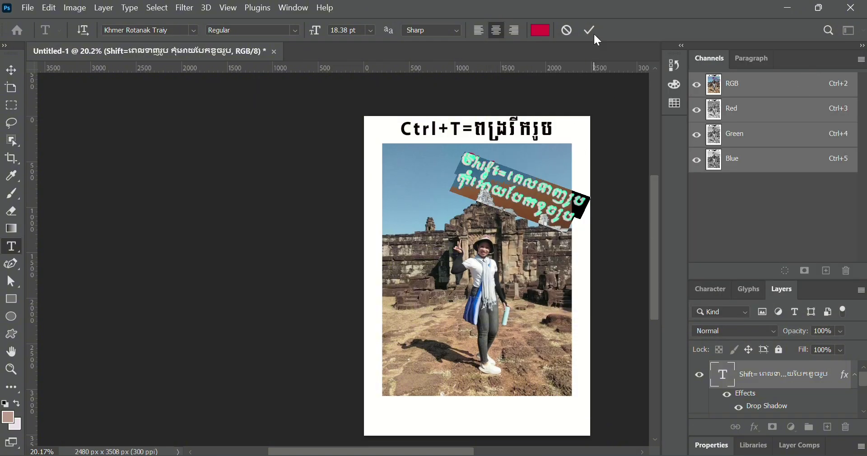
left_click(589, 30)
key("v")
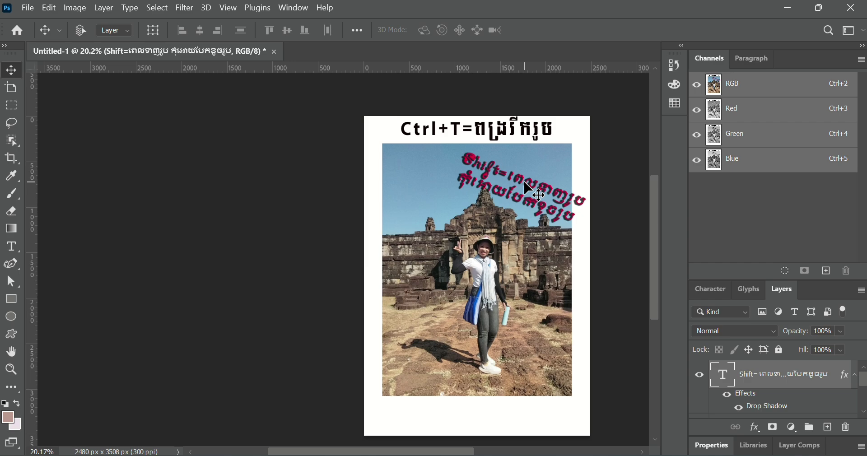
left_click_drag(525, 181, 504, 181)
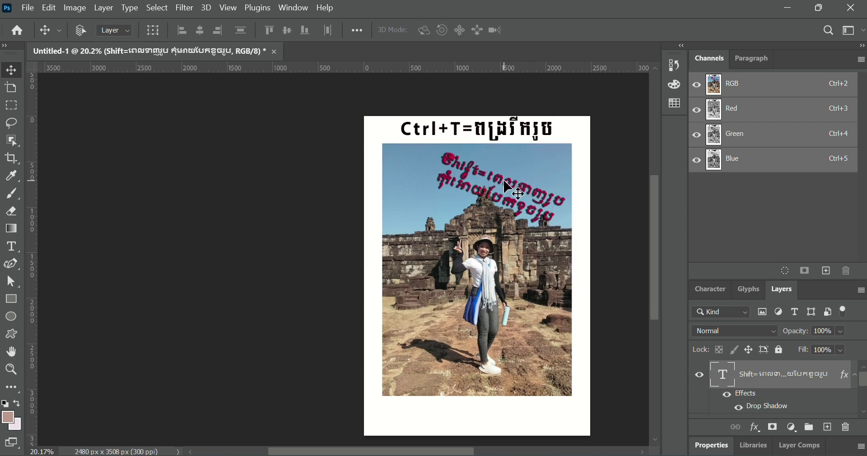
Change the Shift caption's text colour to turquoise #34d9d7 and commit the text edit.
double_click(508, 189)
left_click(541, 30)
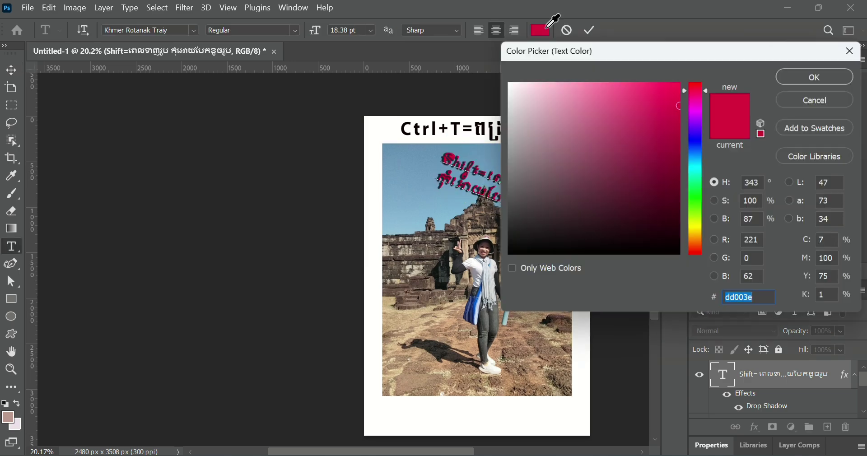
left_click(694, 169)
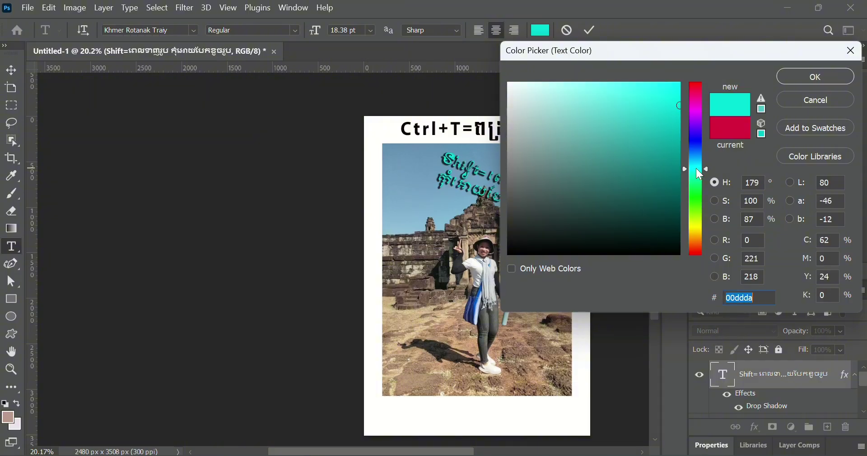
left_click_drag(664, 87, 639, 109)
left_click(802, 83)
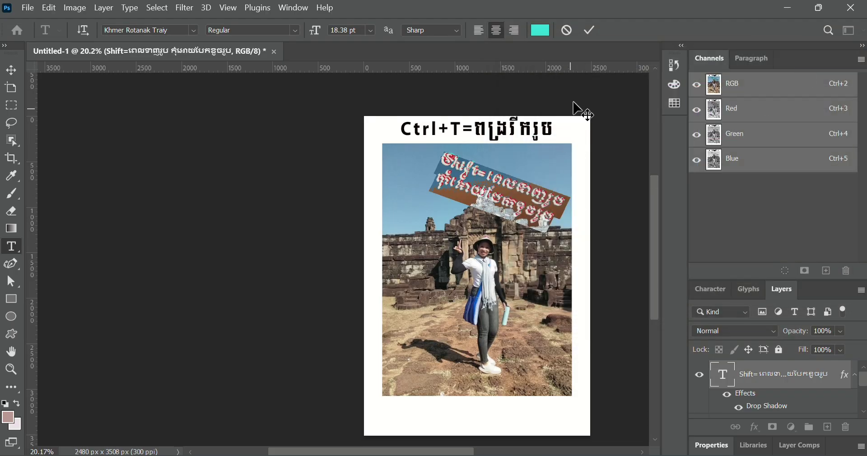
left_click(590, 30)
key("v")
Change the Shift caption's text colour to lime green #a8d934 and commit the text edit.
double_click(520, 194)
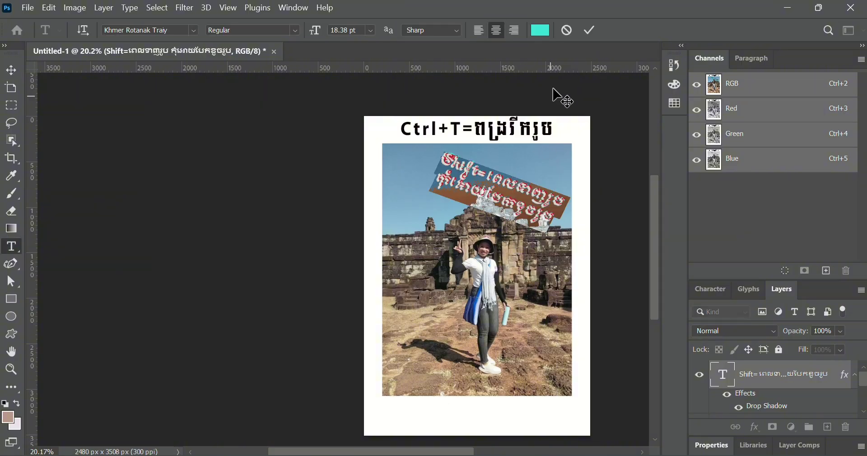
left_click(540, 29)
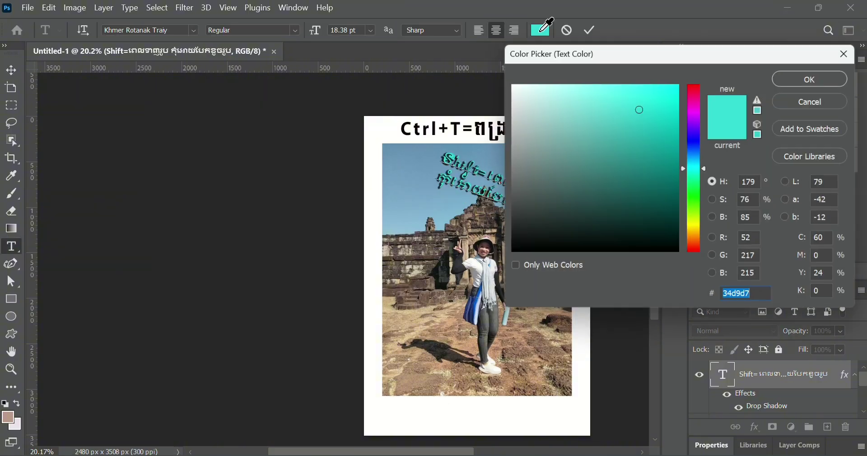
left_click(696, 218)
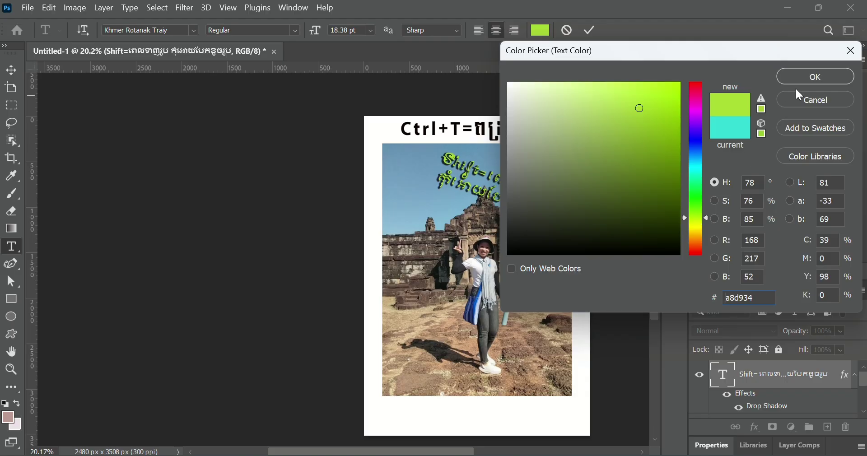
left_click(804, 78)
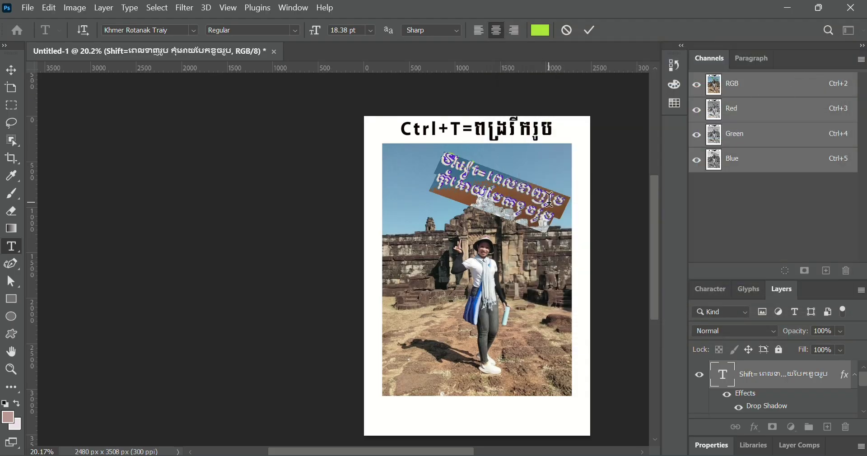
left_click(590, 30)
key("v")
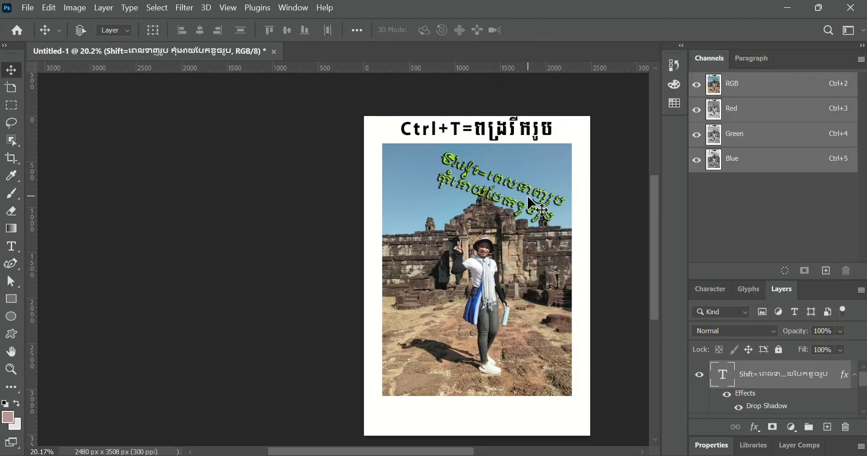
Rotate the Shift caption by -41.76° with a free transform and move it over the sky at the photo's upper left.
key("ctrl+t")
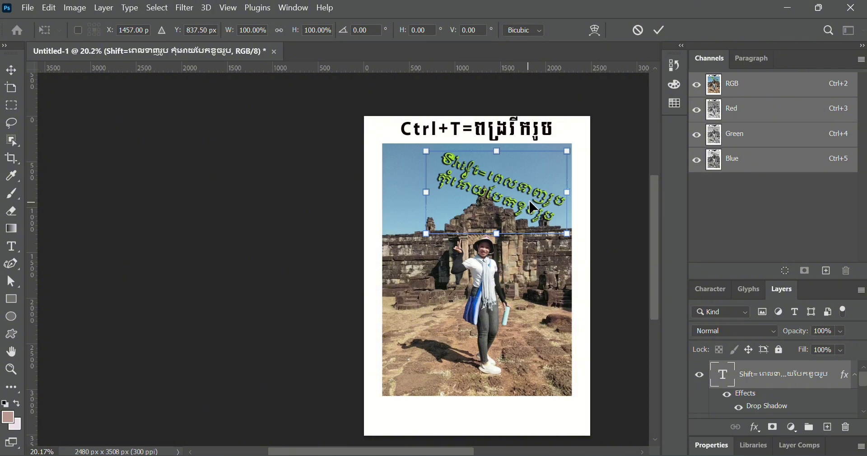
left_click_drag(581, 145, 519, 149)
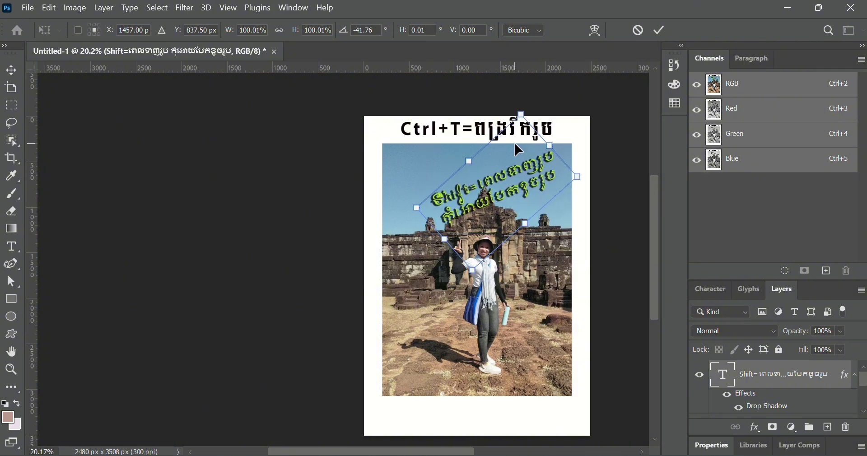
left_click_drag(520, 186, 476, 196)
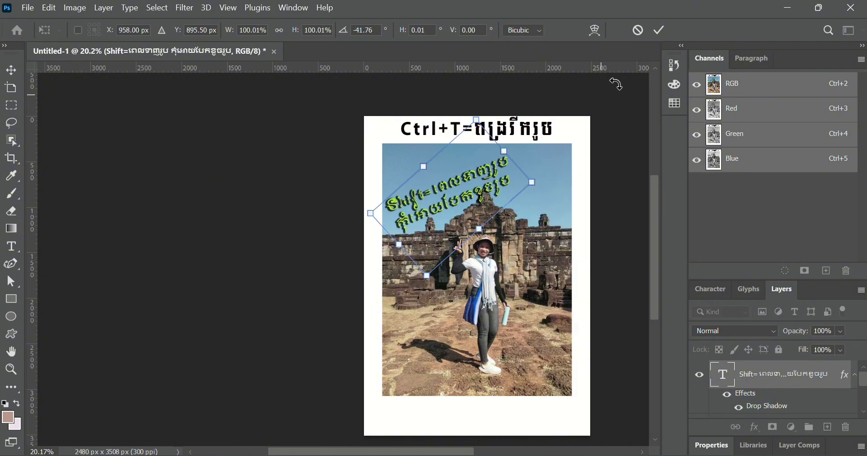
left_click(660, 30)
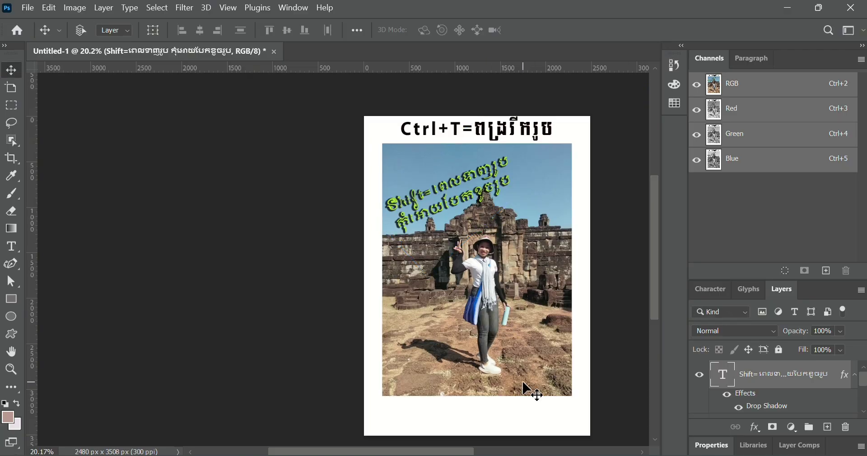
key("ctrl+t")
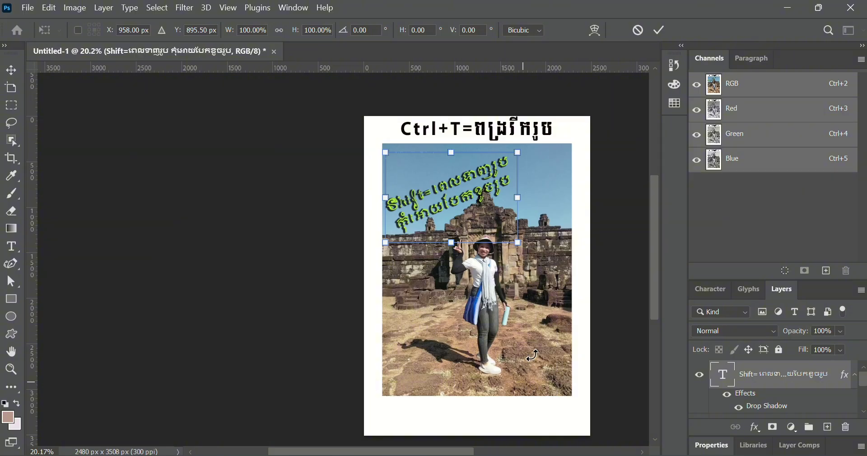
left_click(659, 29)
Select the photo on Layer 1 and enlarge it proportionally to 115.40%, extending it to the canvas's left and bottom edges.
scroll(519, 292, "left", 2)
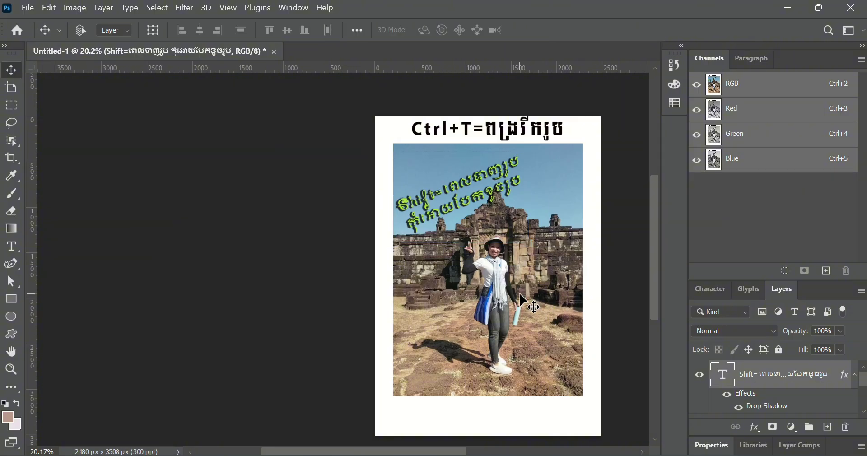
scroll(520, 294, "right", 2)
scroll(553, 307, "down", 2)
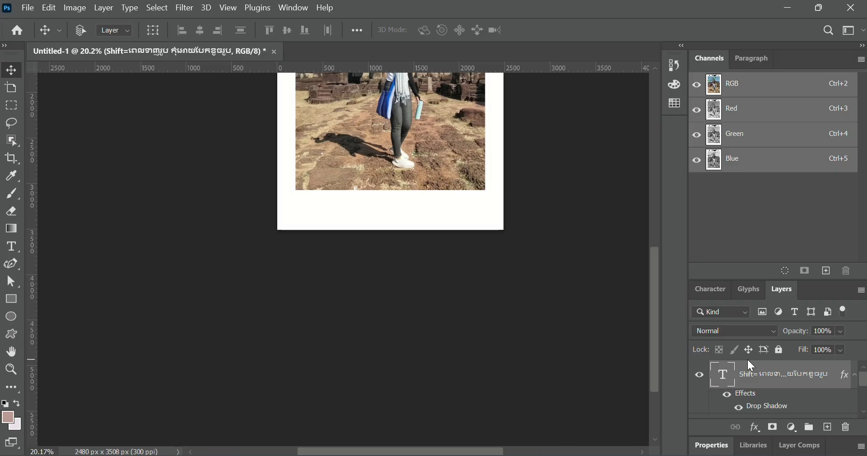
scroll(748, 360, "up", 1)
scroll(759, 406, "down", 2)
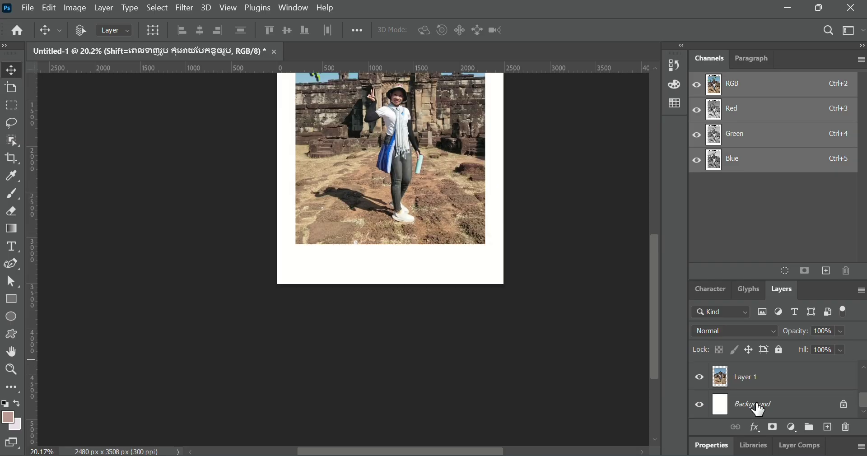
left_click(757, 378)
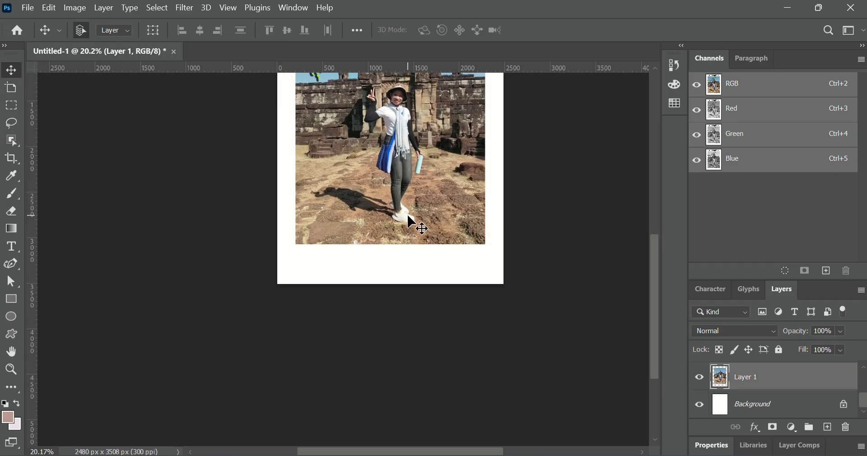
key("ctrl+t")
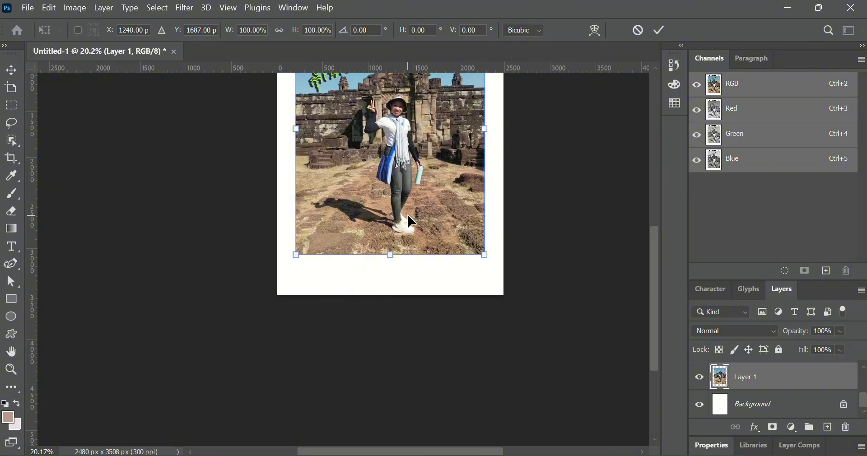
scroll(390, 249, "up", 2)
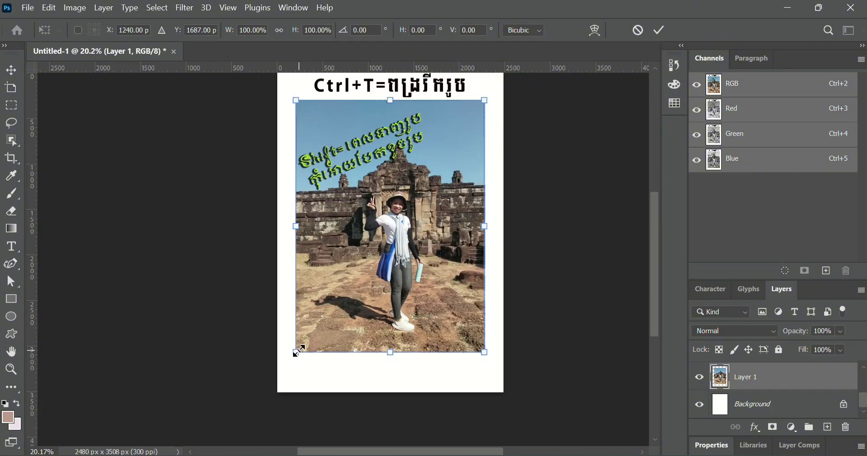
left_click_drag(297, 352, 278, 376)
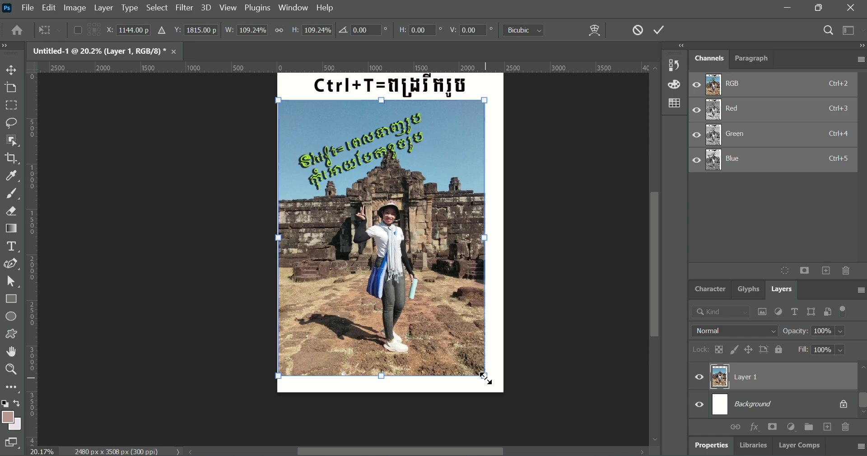
left_click_drag(485, 377, 497, 391)
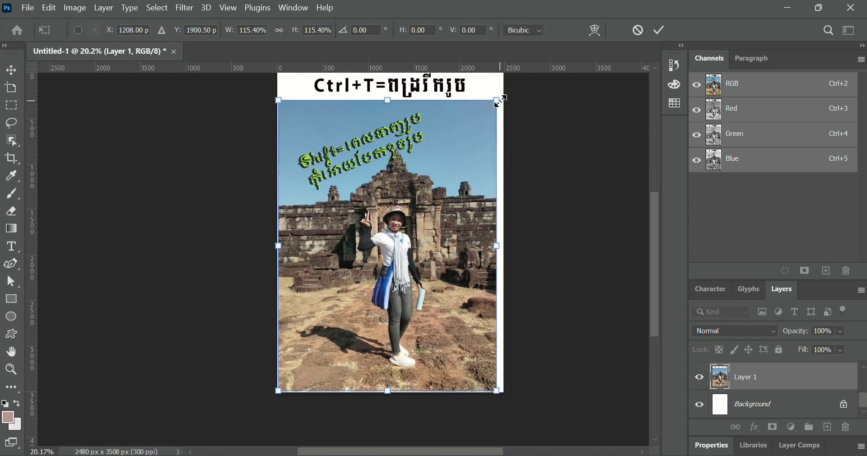
Stretch the photo to 119.35% width and 116.88% height, filling the canvas below the Ctrl+T heading, and commit the transform.
left_click_drag(500, 101, 501, 103)
left_click_drag(462, 161, 463, 159)
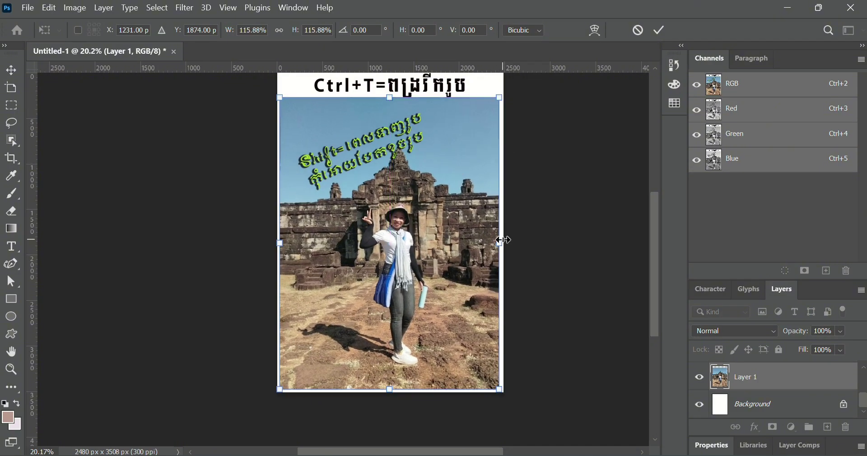
left_click_drag(502, 240, 505, 240)
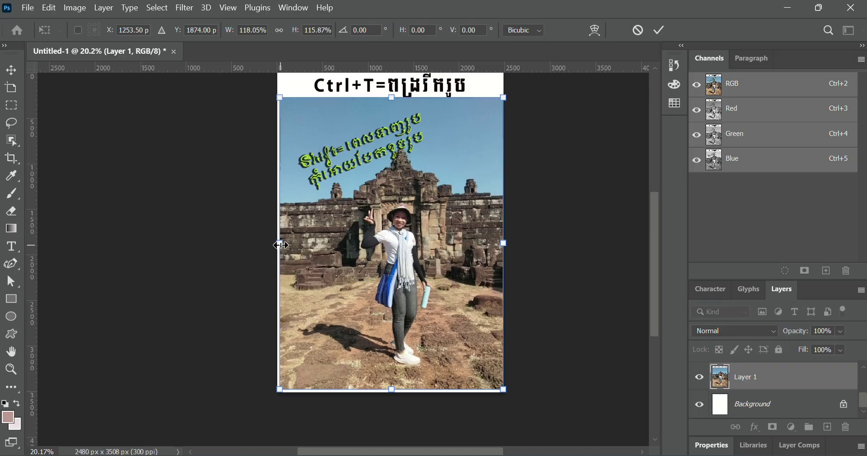
left_click_drag(281, 245, 279, 244)
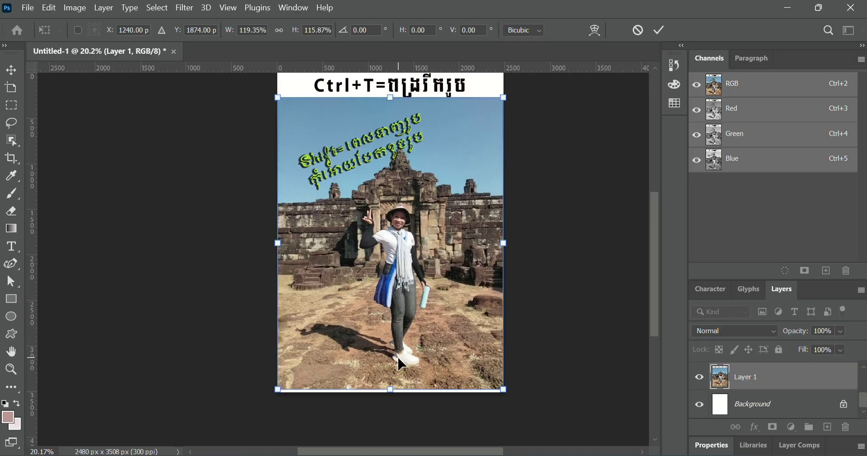
left_click_drag(391, 389, 392, 392)
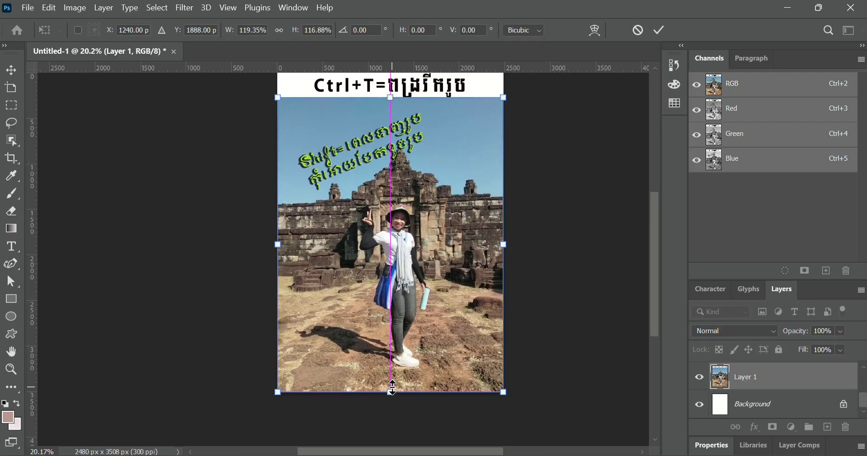
scroll(420, 348, "up", 3)
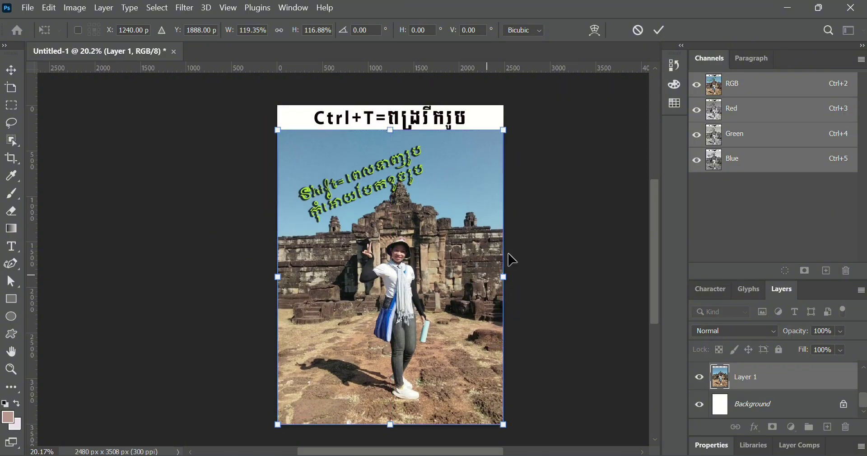
left_click(658, 29)
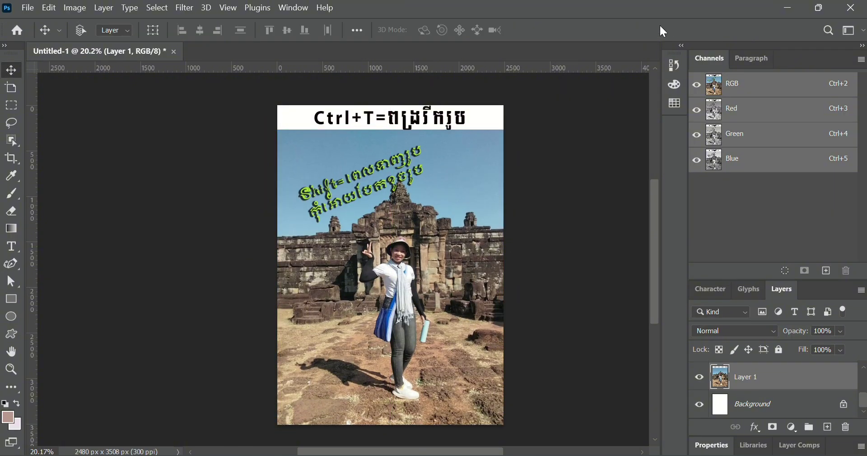